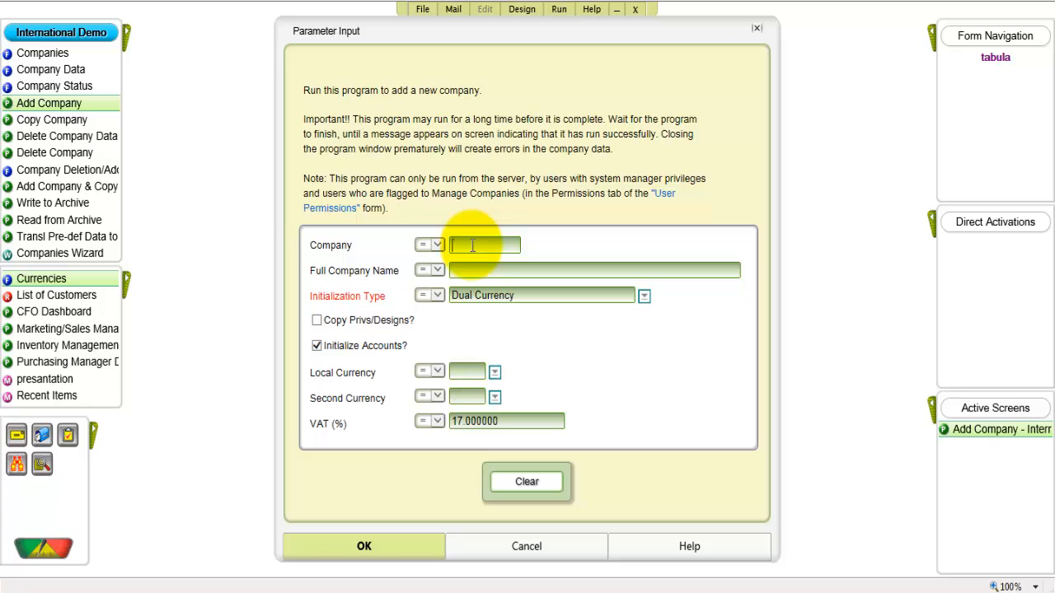
- Enter jugger as the new company's code and juggernaut as its full company name
type("jugger")
left_click(467, 271)
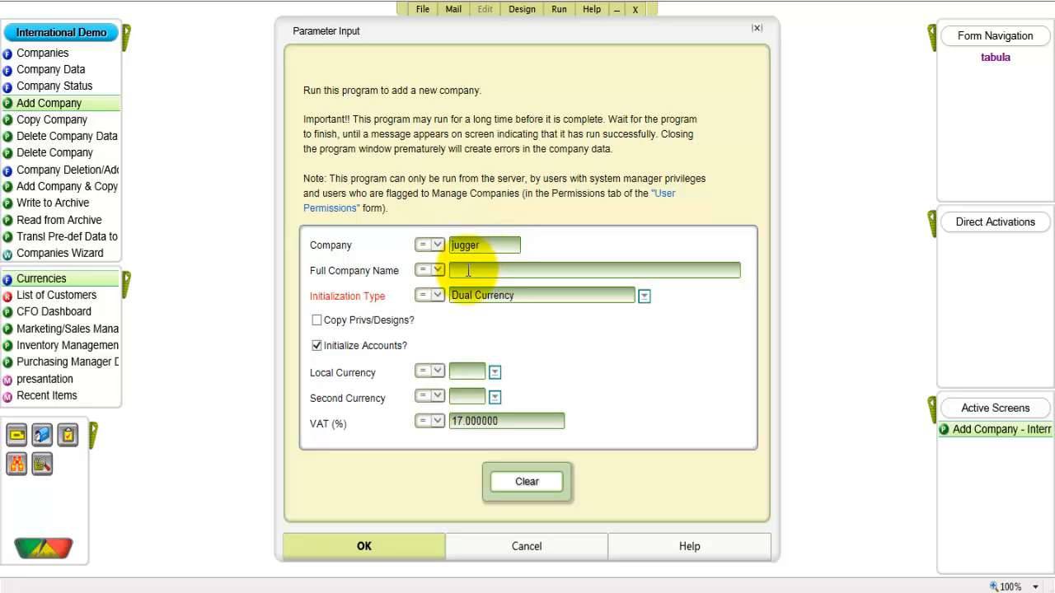
type("juggernaut")
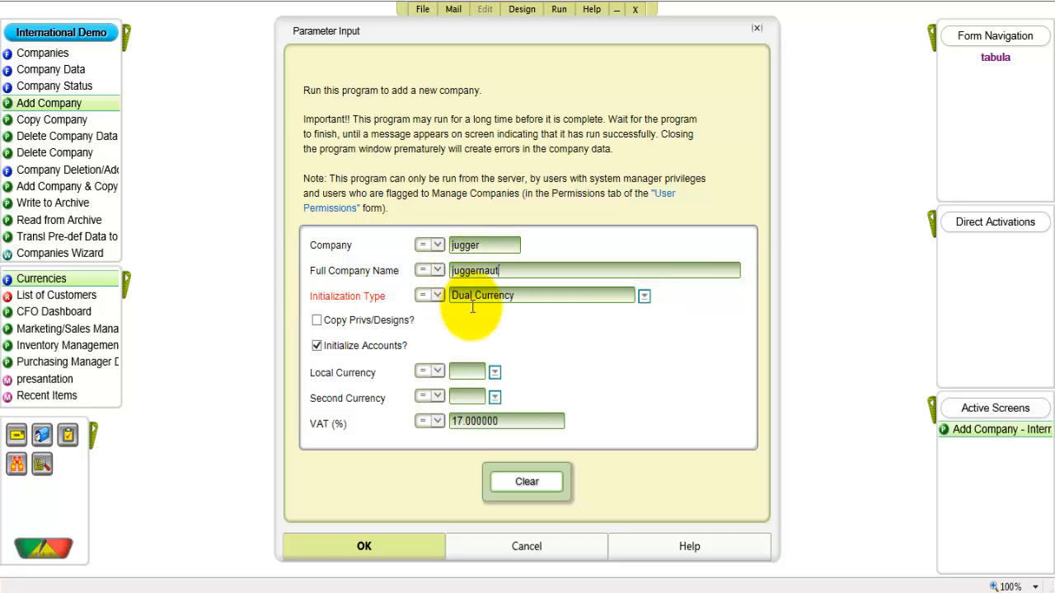
- Set the local currency to EUR and the second currency to US Dollars ($), and run the company creation through to completion
left_click(496, 375)
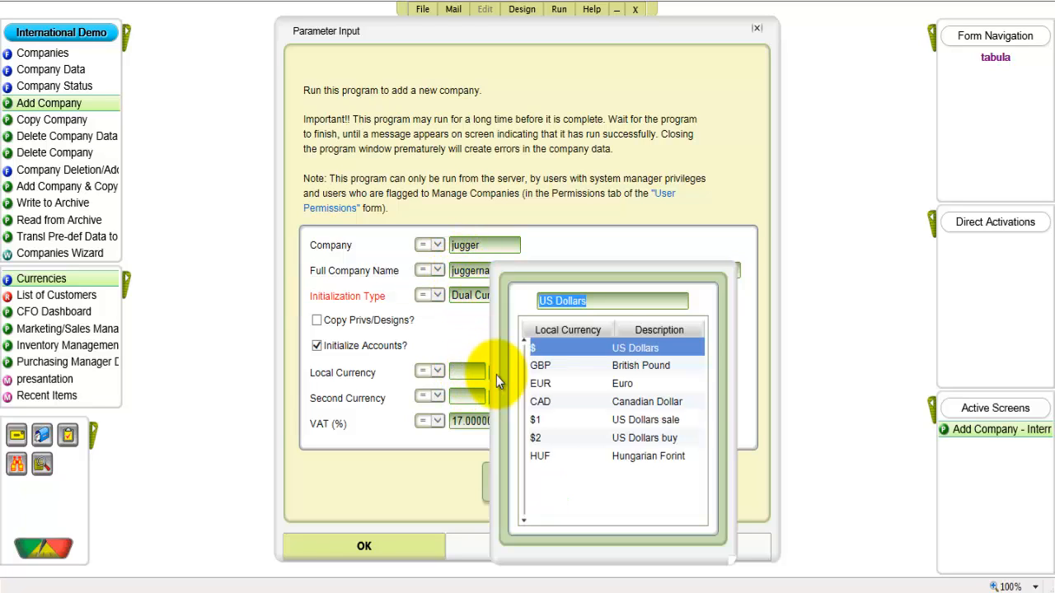
left_click(553, 383)
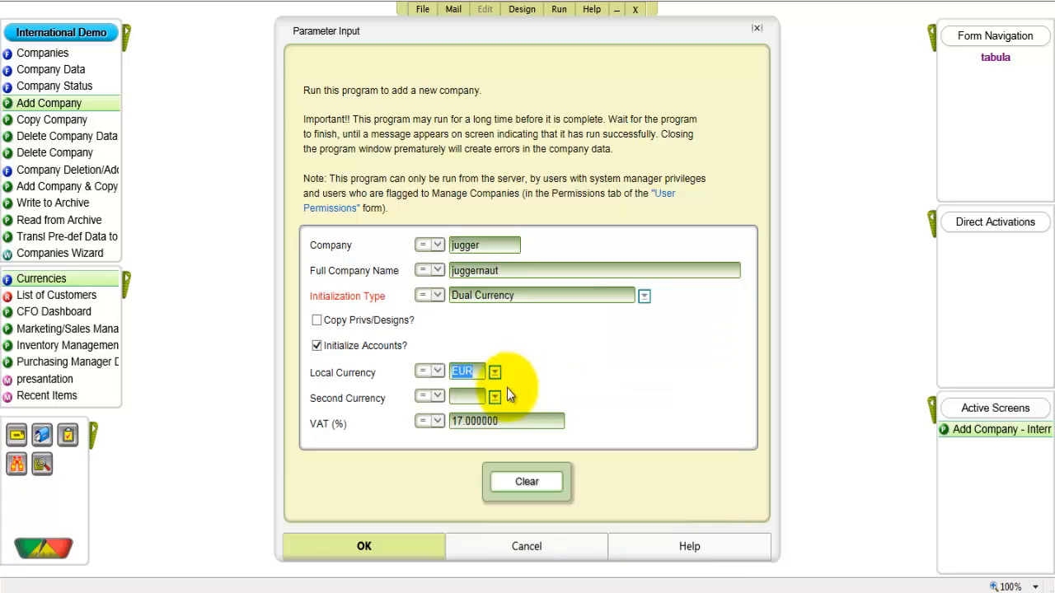
left_click(495, 399)
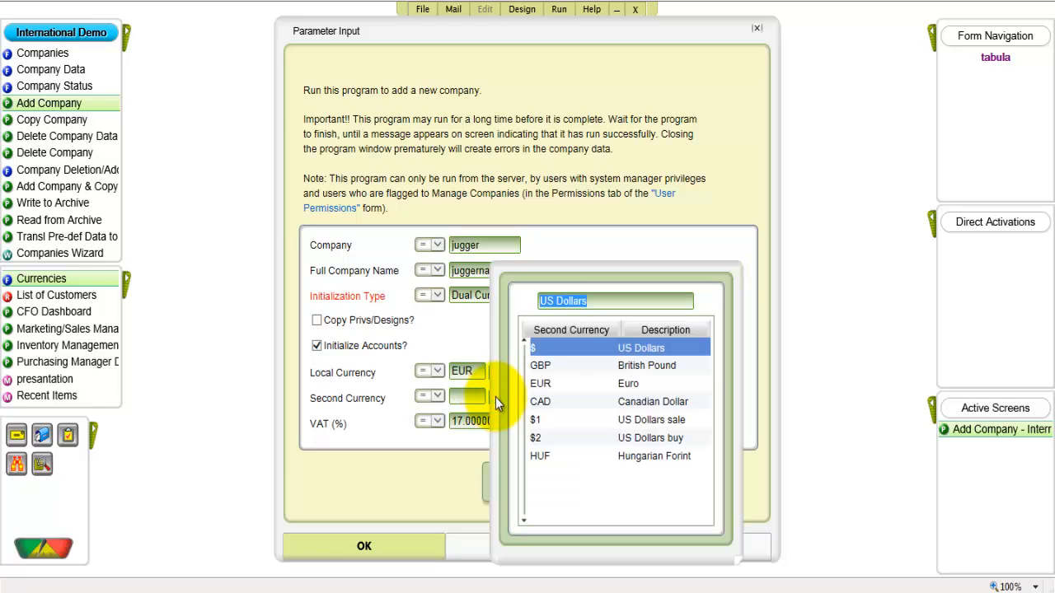
left_click(559, 351)
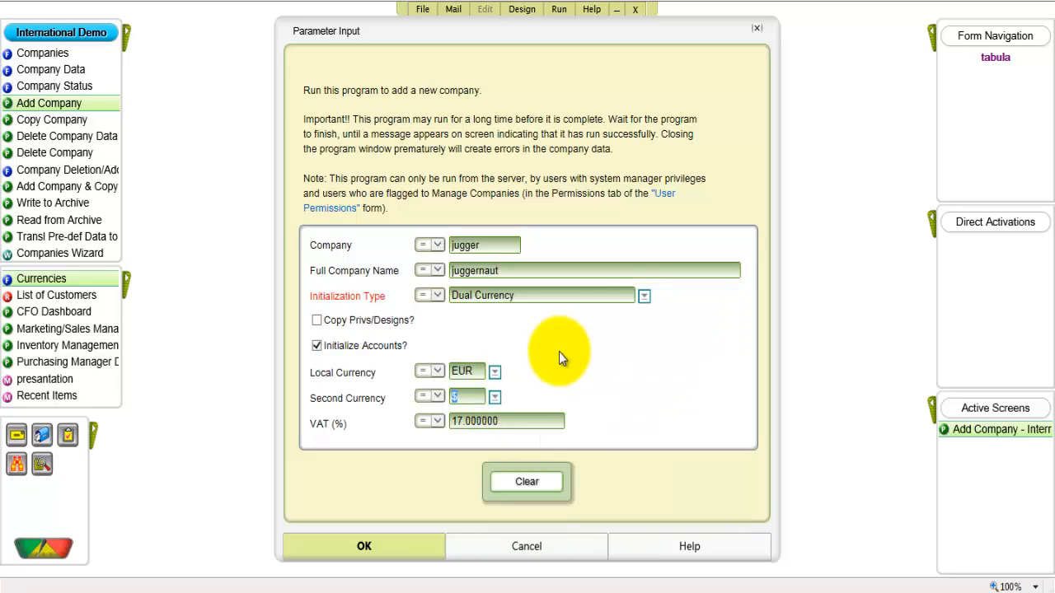
left_click(397, 548)
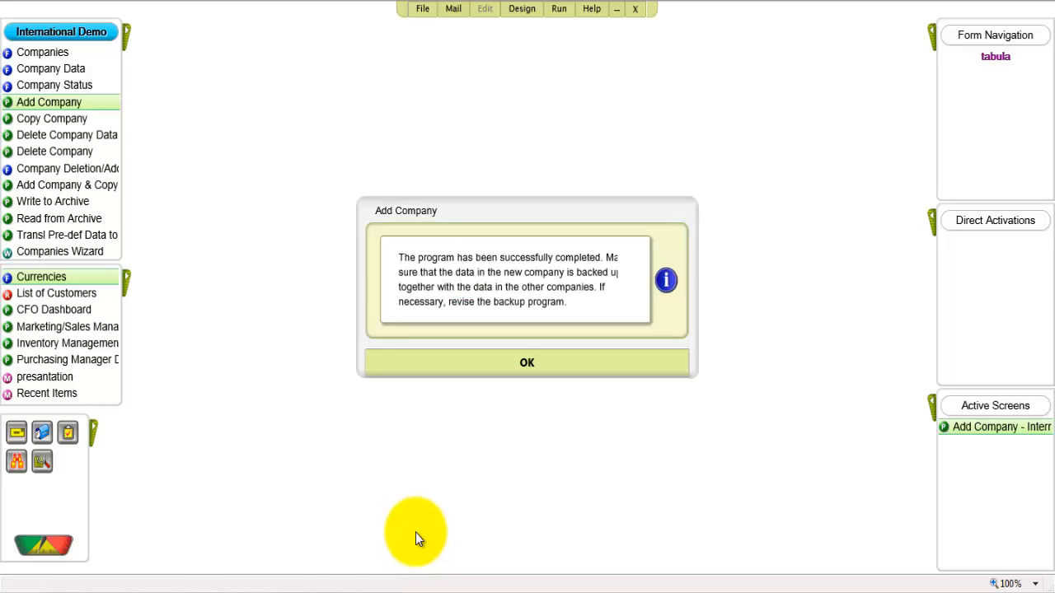
left_click(497, 369)
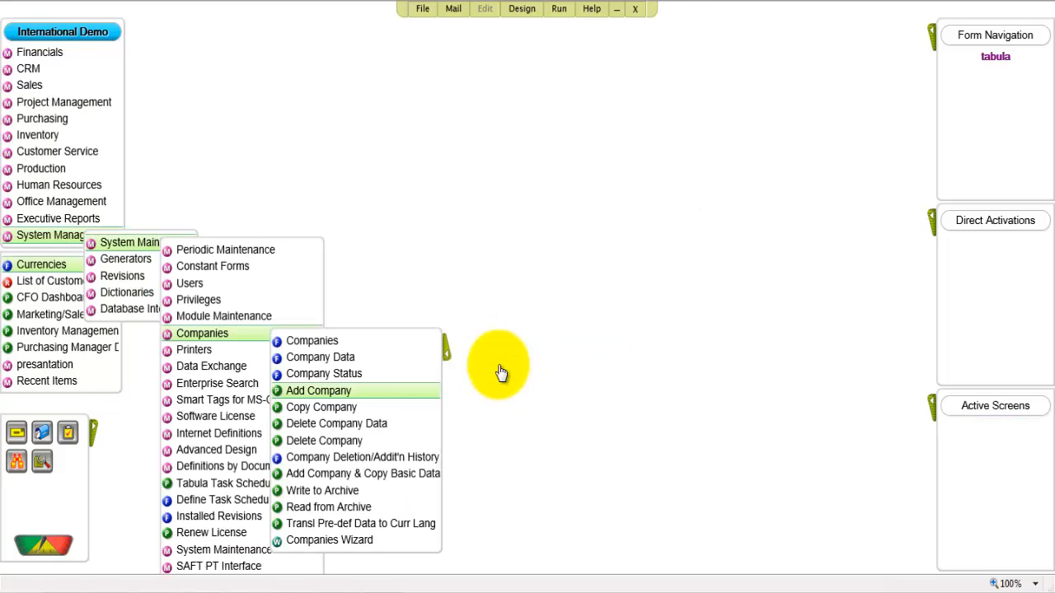
- Exit the system, reopen its login page and log in again by entering the account password
left_click(635, 9)
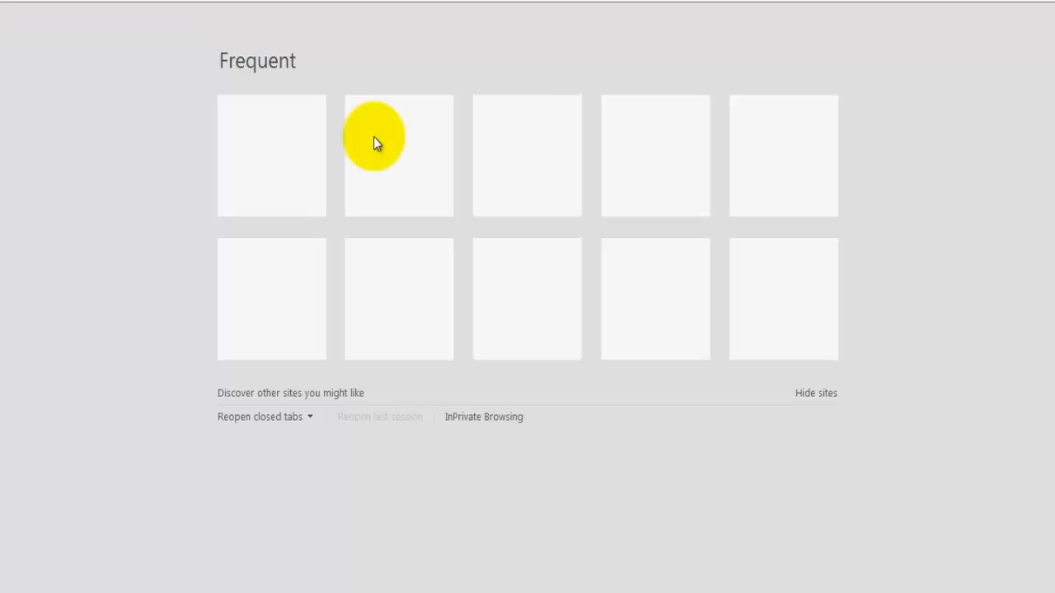
left_click(337, 47)
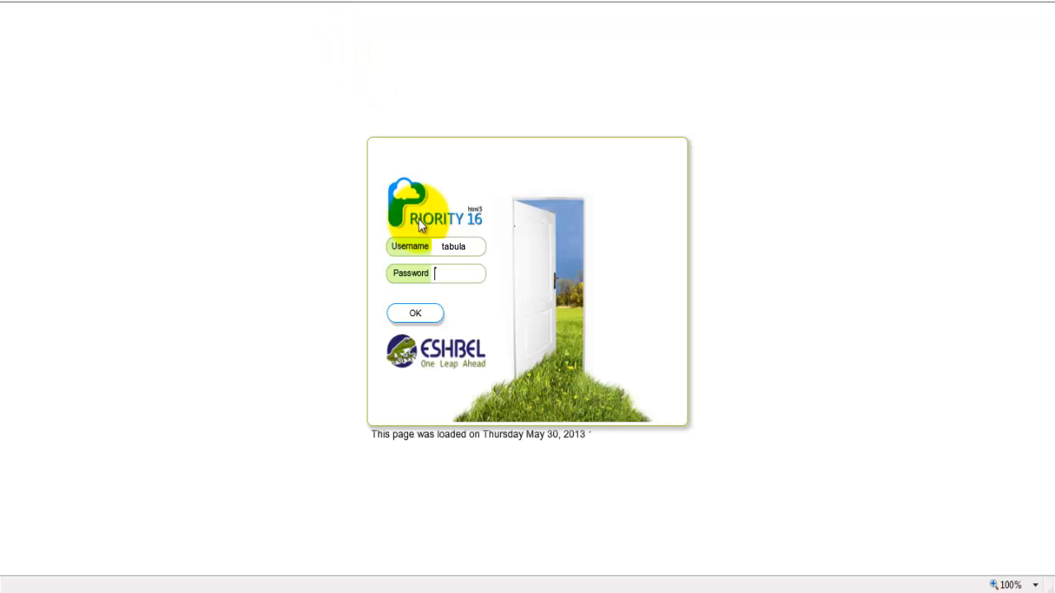
type("*****")
key("Return")
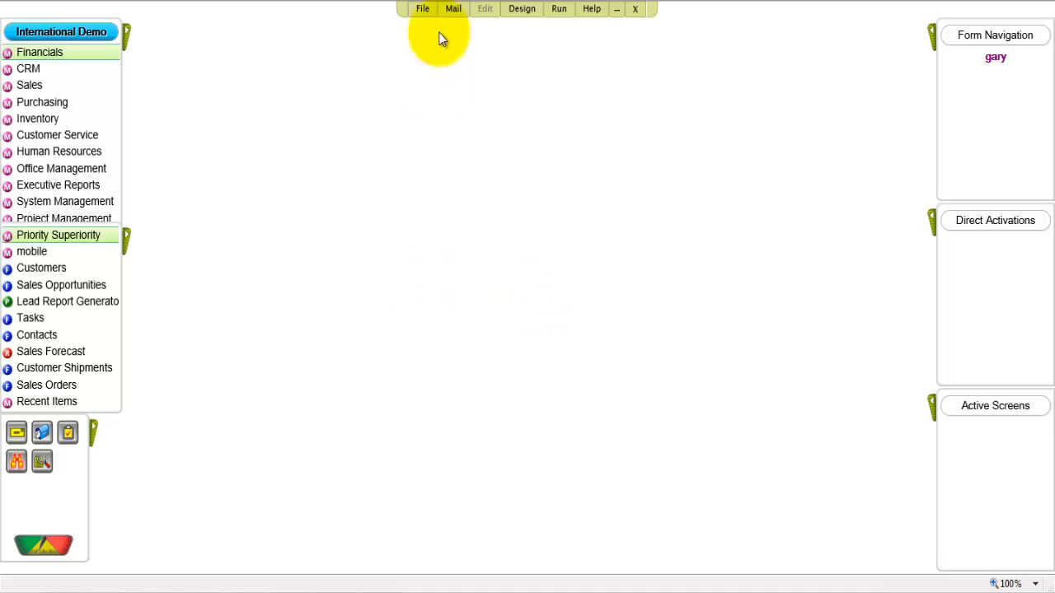
- Switch the working company to Juggernaut
left_click(431, 15)
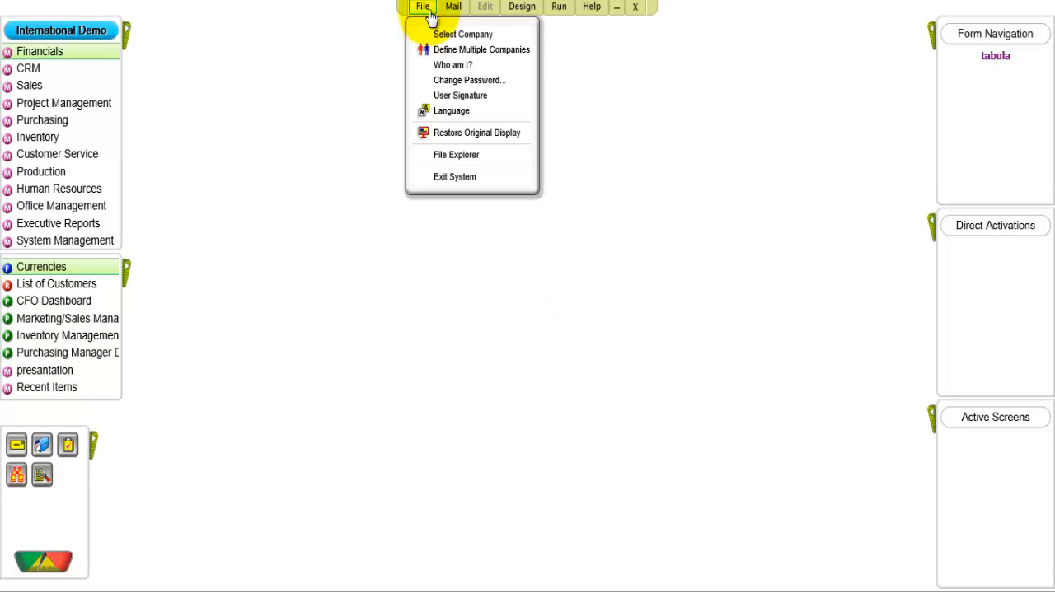
left_click(432, 33)
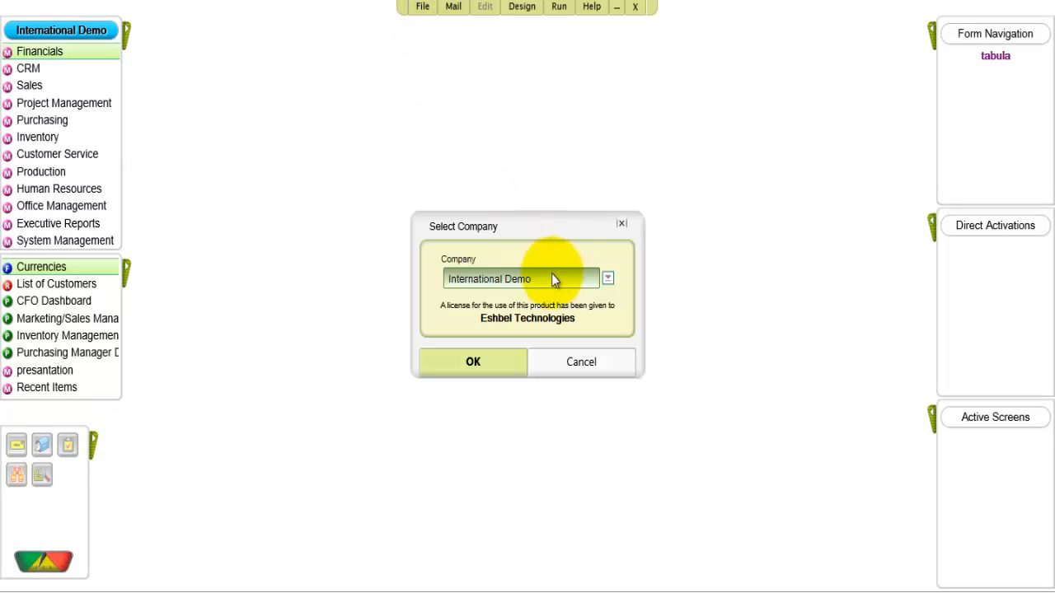
left_click(608, 280)
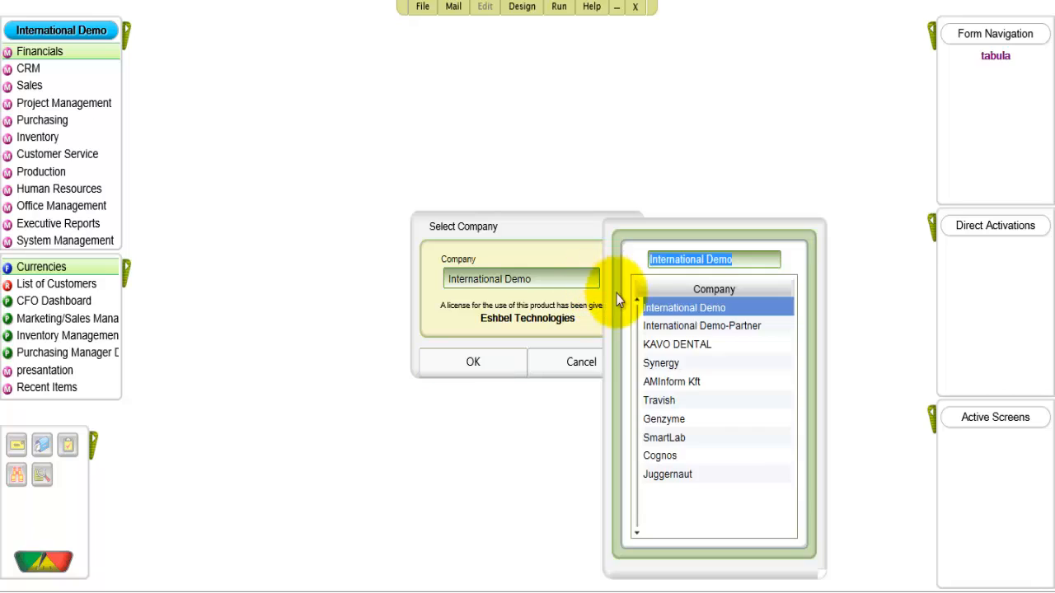
left_click(678, 476)
left_click(498, 374)
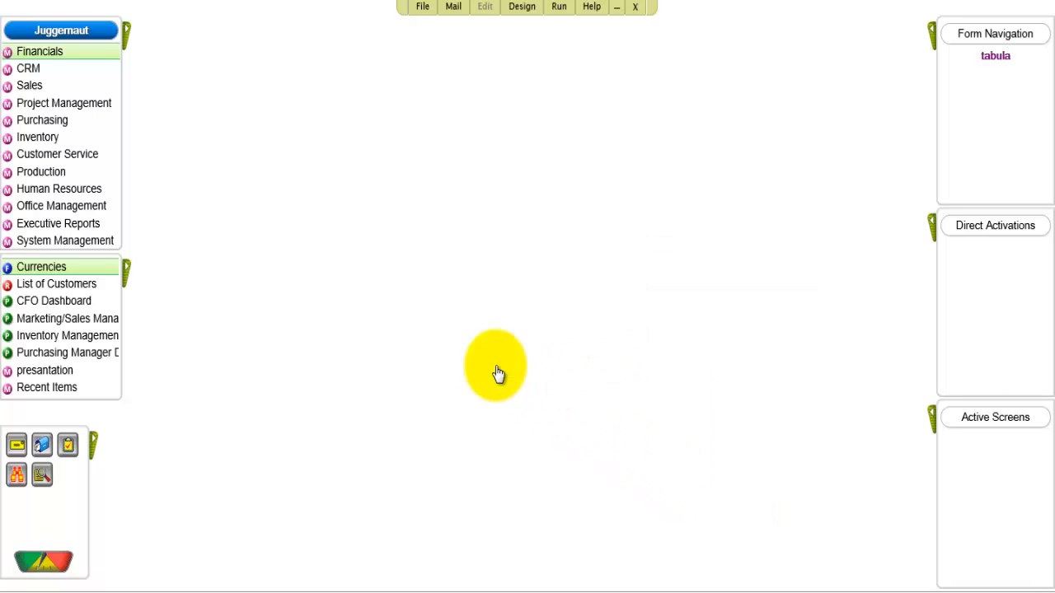
- Open the Companies form under System Maintenance and flag Juggernaut for multi-company exchange rates (MultiCo Exch Rates)
left_click(107, 243)
left_click(110, 250)
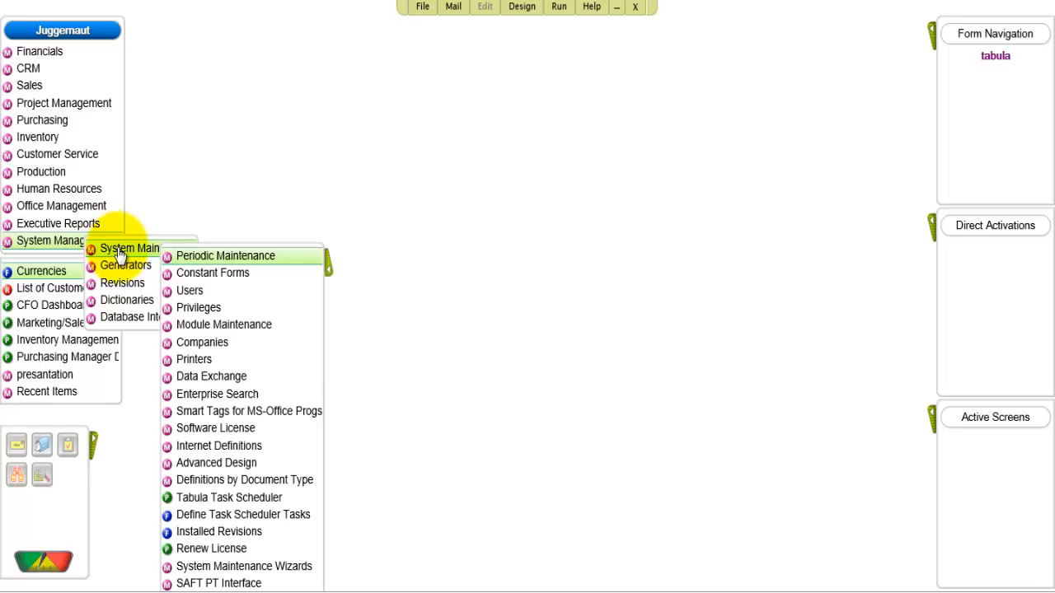
left_click(219, 344)
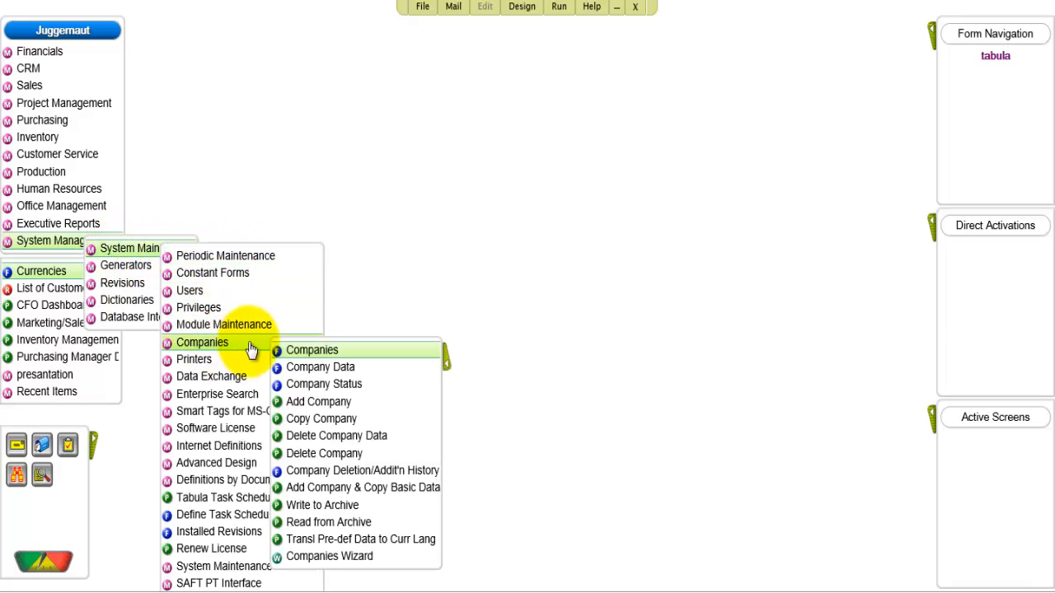
left_click(294, 352)
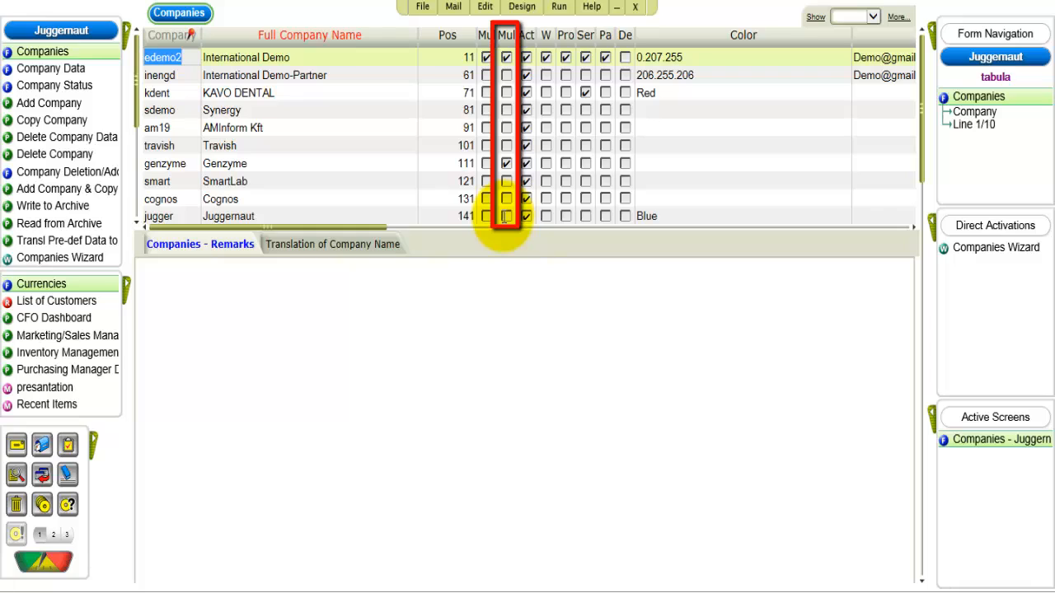
left_click(506, 216)
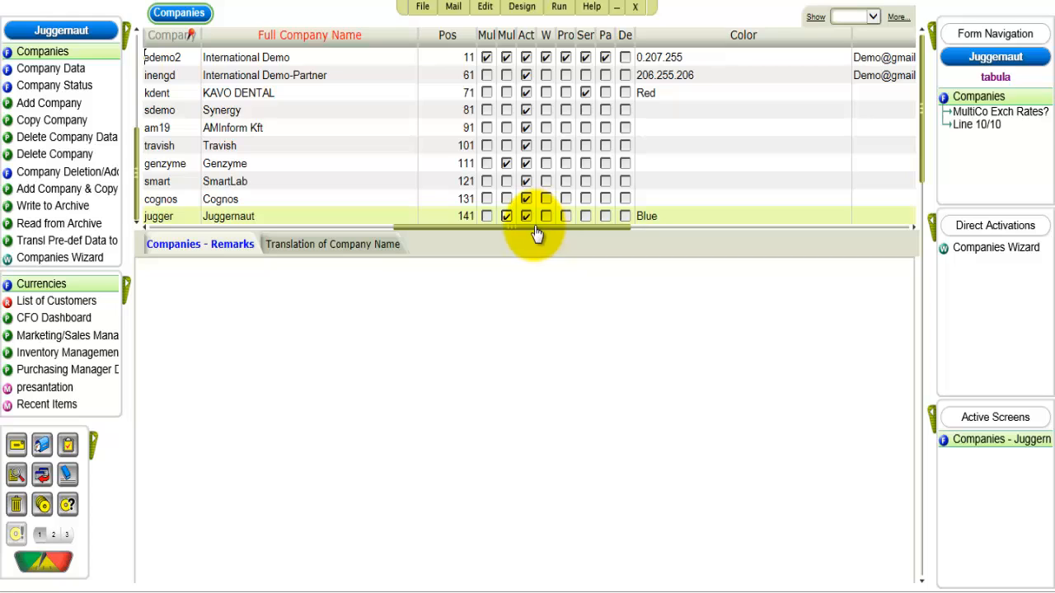
- Set the language code of the jugger company line to 2
scroll(777, 228, "right", 5)
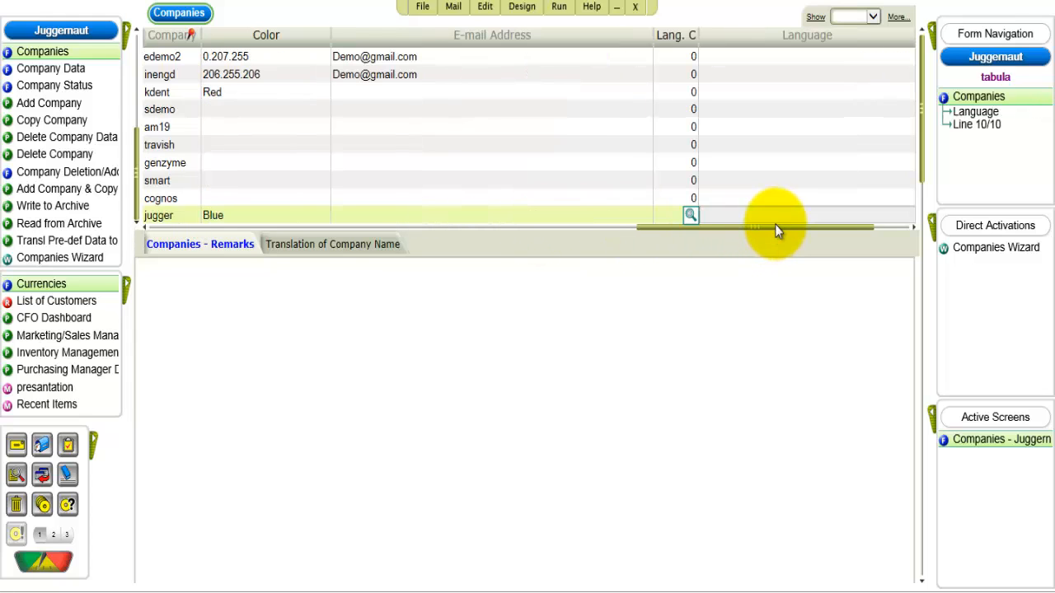
left_click(690, 216)
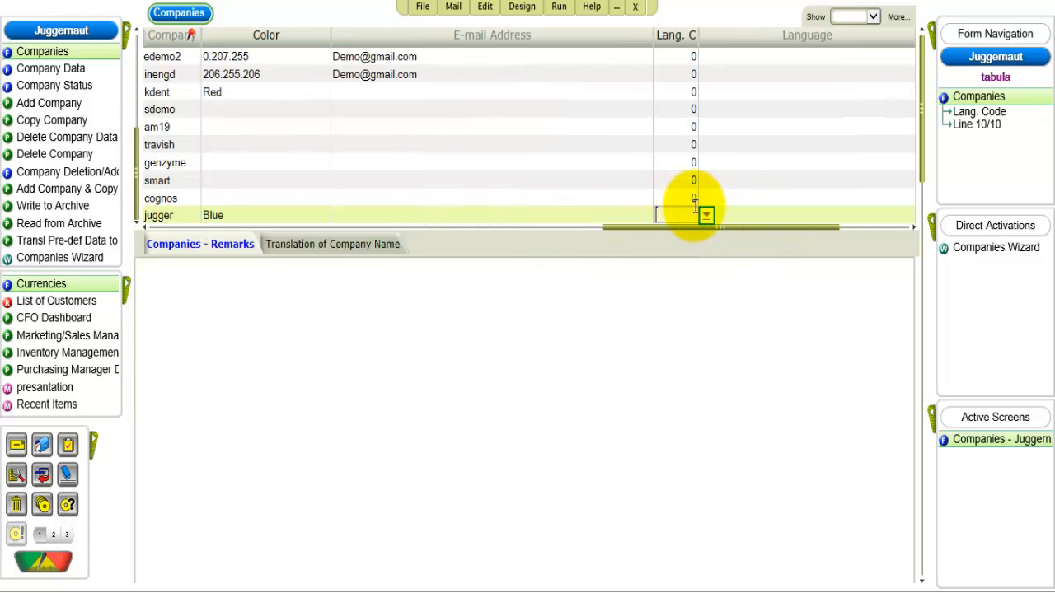
left_click(706, 215)
left_click(733, 328)
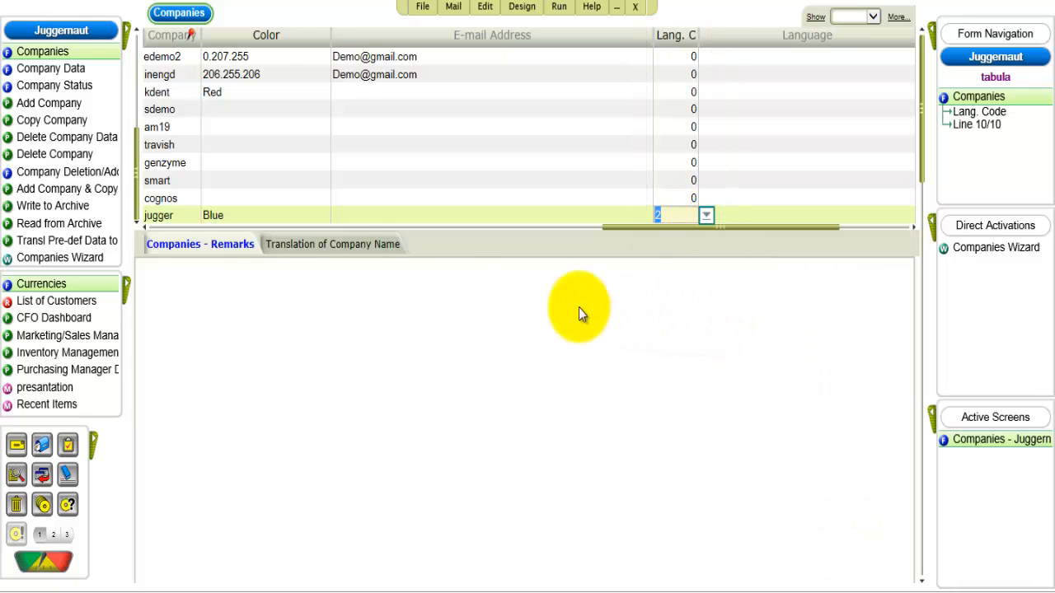
- Open the Company Data form and fill in Juggernaut's street address and second address line
left_click(98, 76)
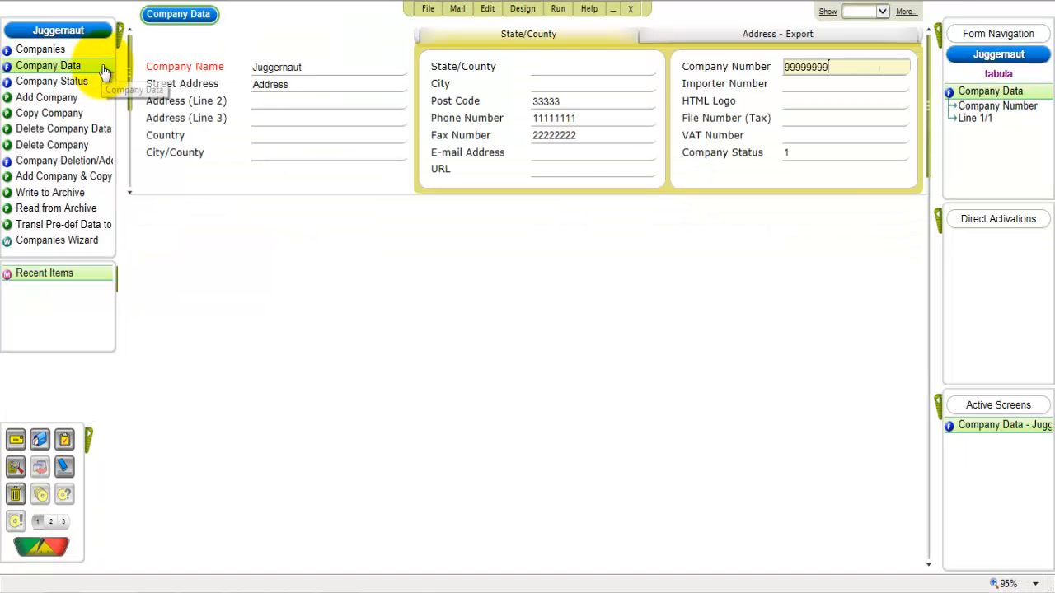
left_click(262, 90)
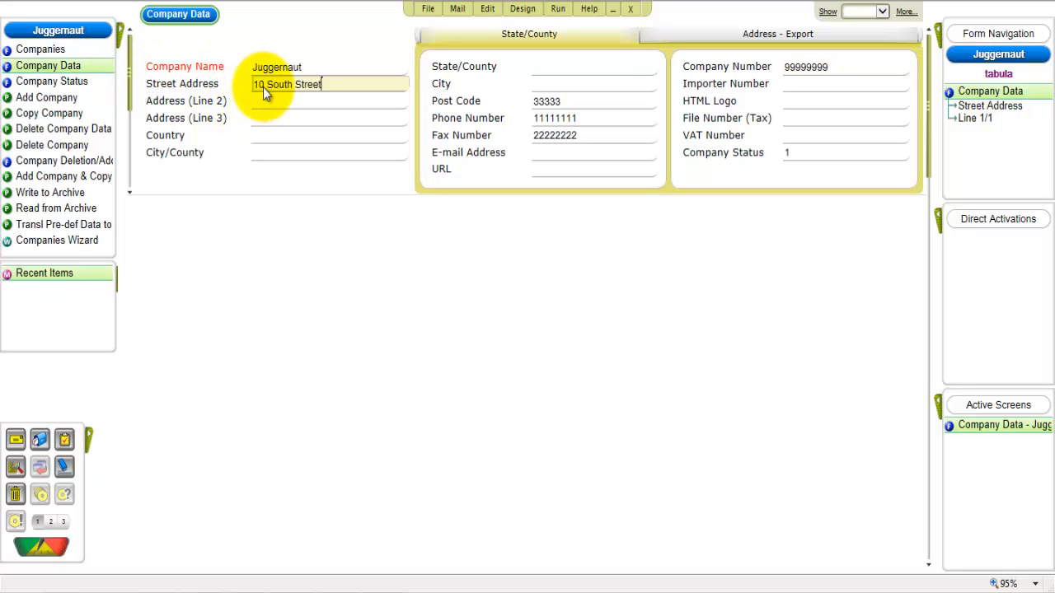
left_click(269, 103)
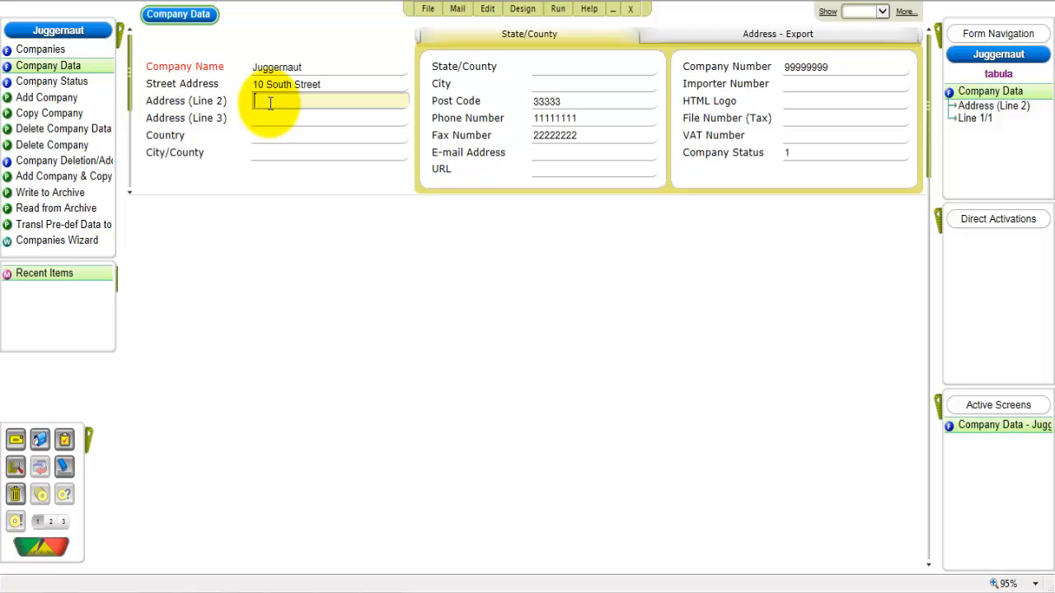
type("Town Centre")
- Set the company's country to United Kingdom and its City/County to Epsom
left_click(273, 135)
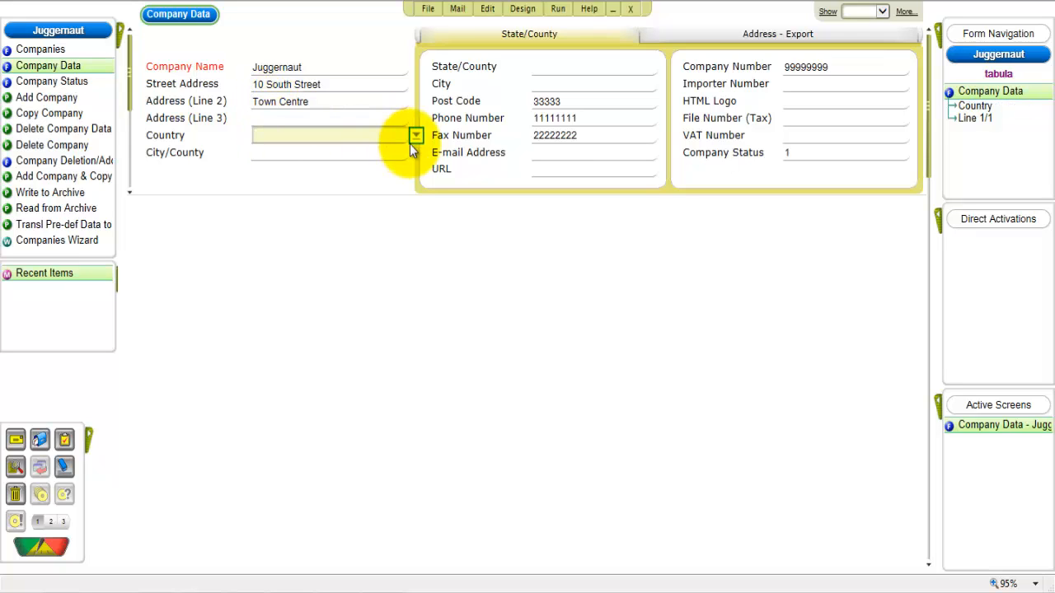
left_click(415, 136)
left_click_drag(442, 250, 449, 437)
left_click(479, 297)
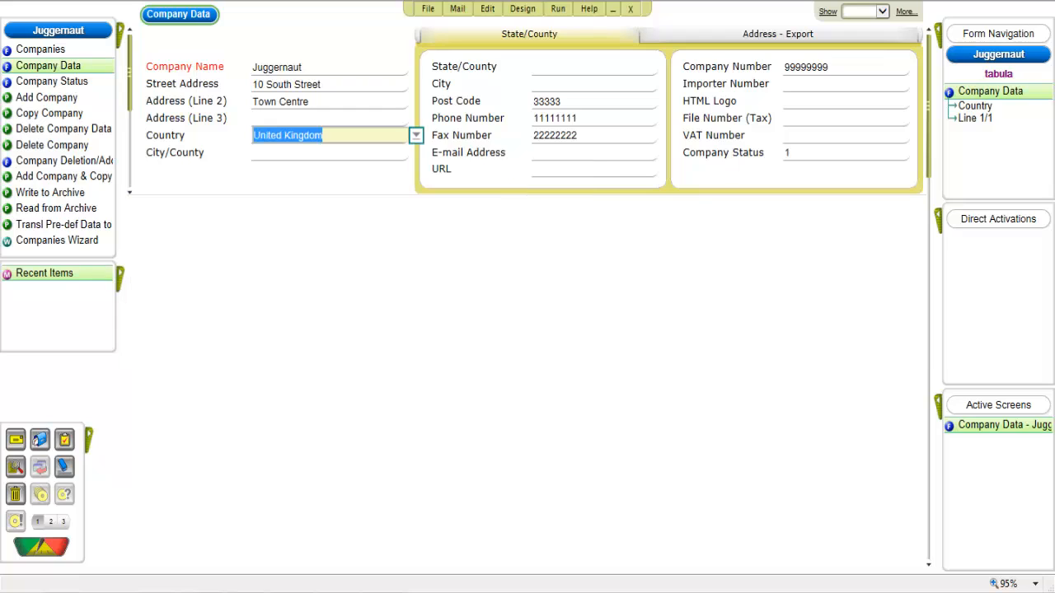
left_click(348, 154)
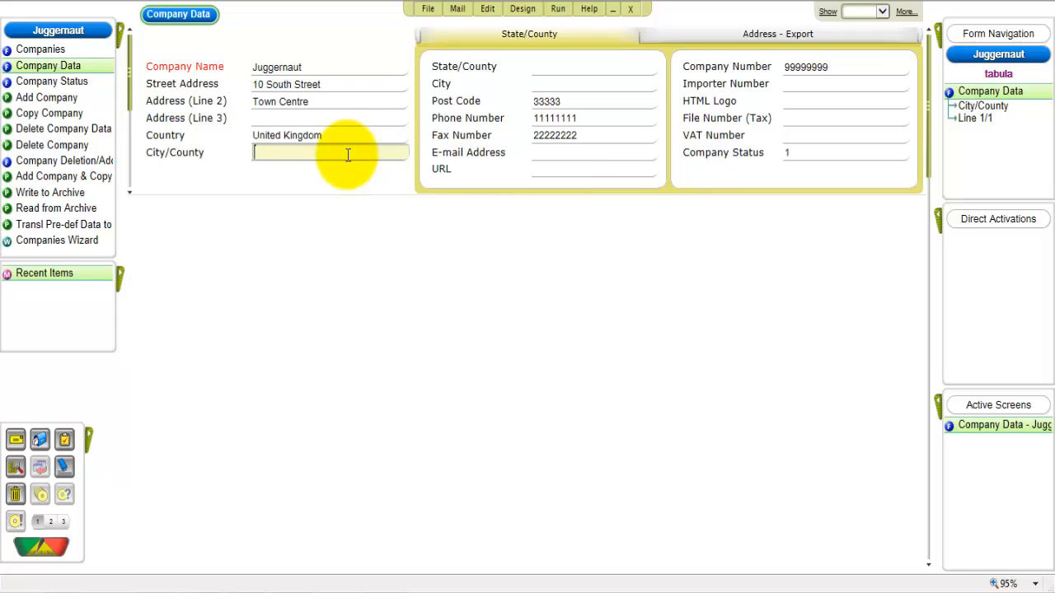
type("Epsom")
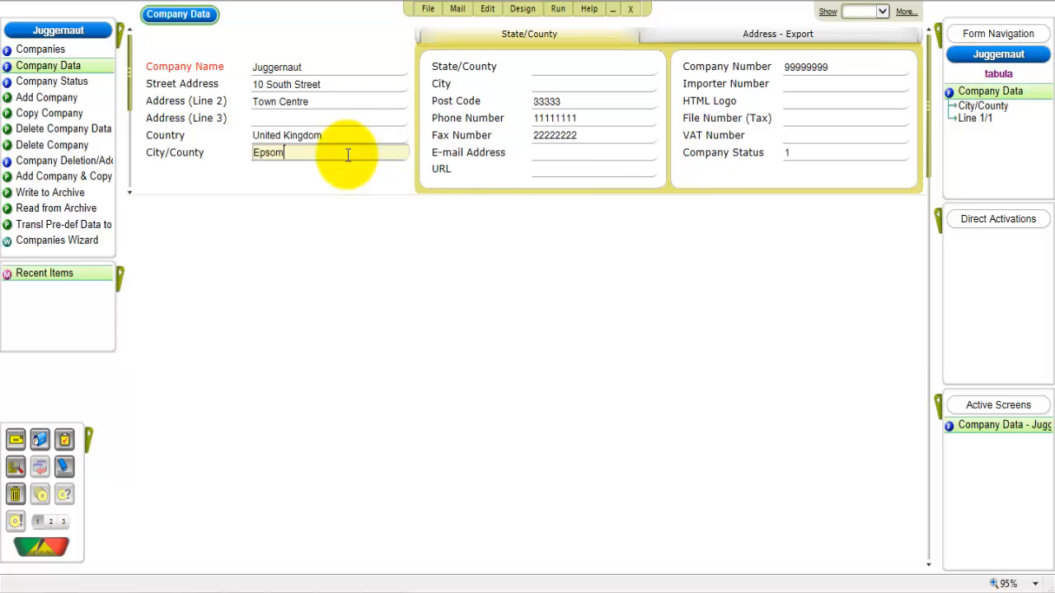
- Set the City field to Epsom and replace the placeholder post code with the company's post code
left_click(548, 68)
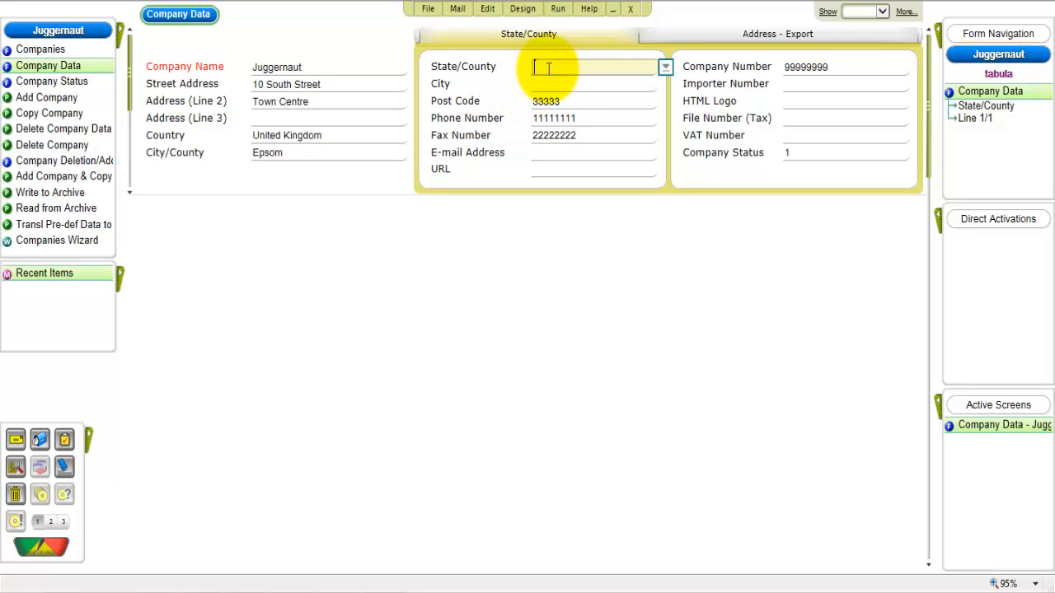
left_click(546, 84)
type("Epsom")
left_click(549, 102)
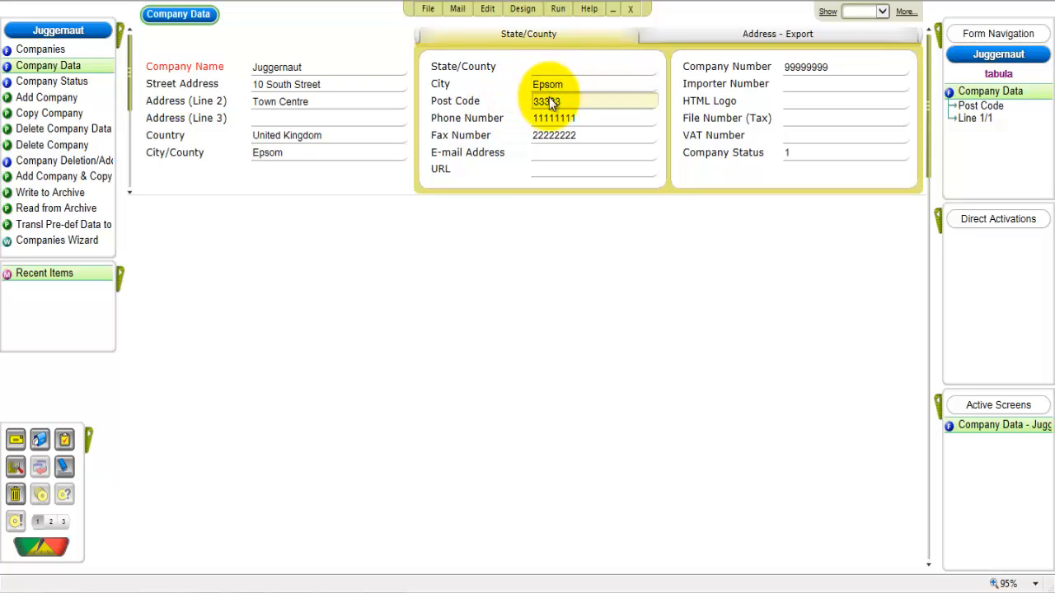
type("KT18 7PF")
- Replace the placeholder phone and fax numbers with the company's own phone number and fax number
left_click(552, 119)
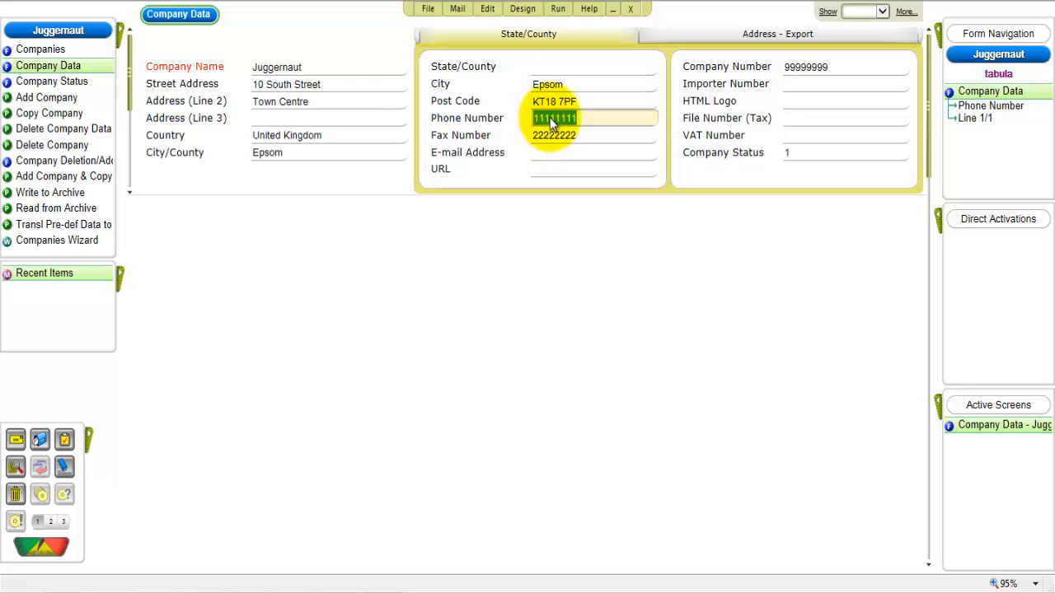
left_click(552, 138)
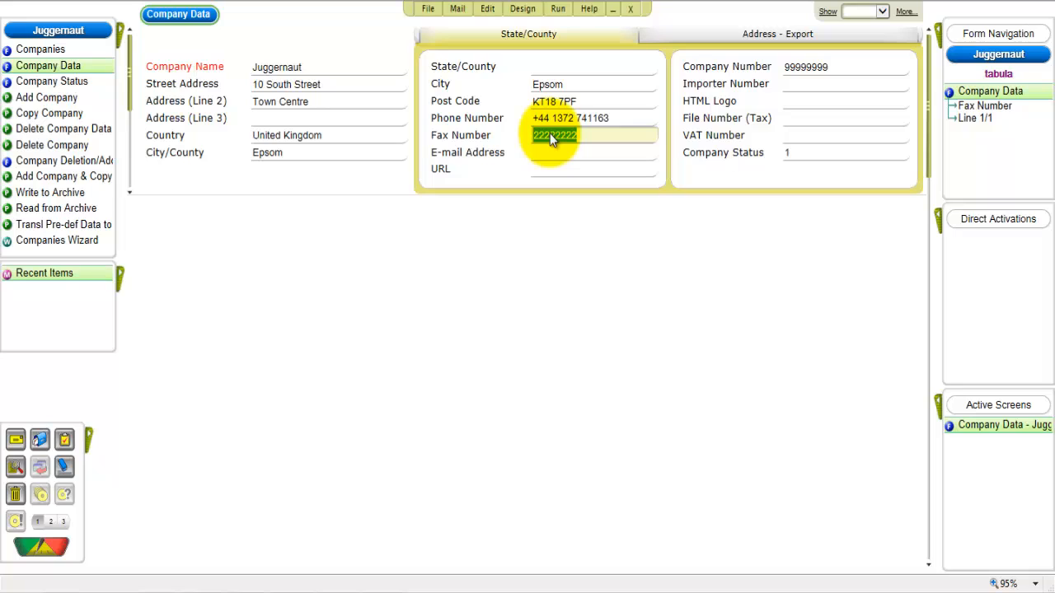
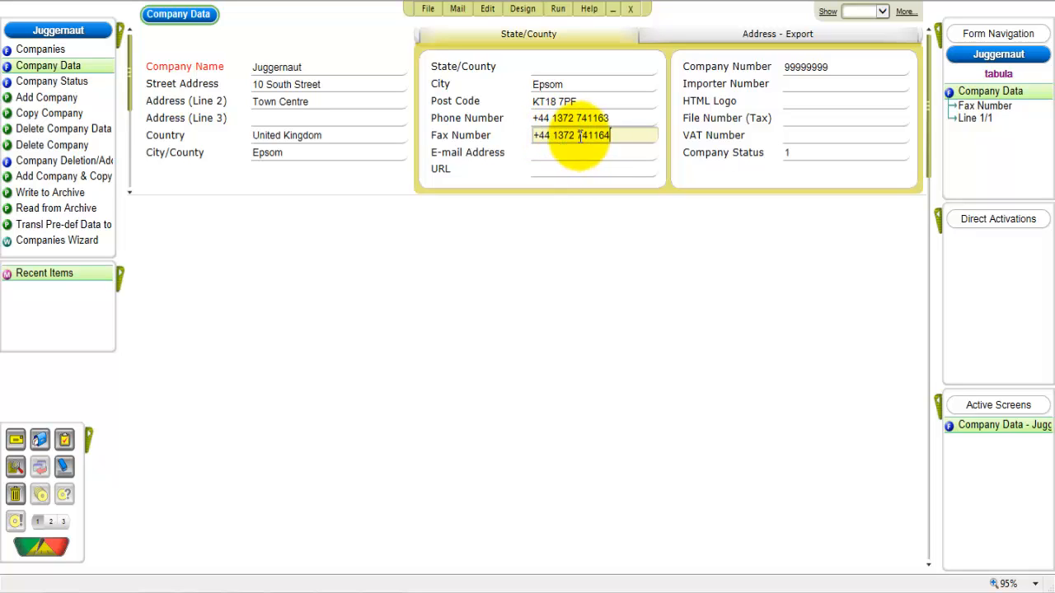
scroll(580, 141, "up", 1)
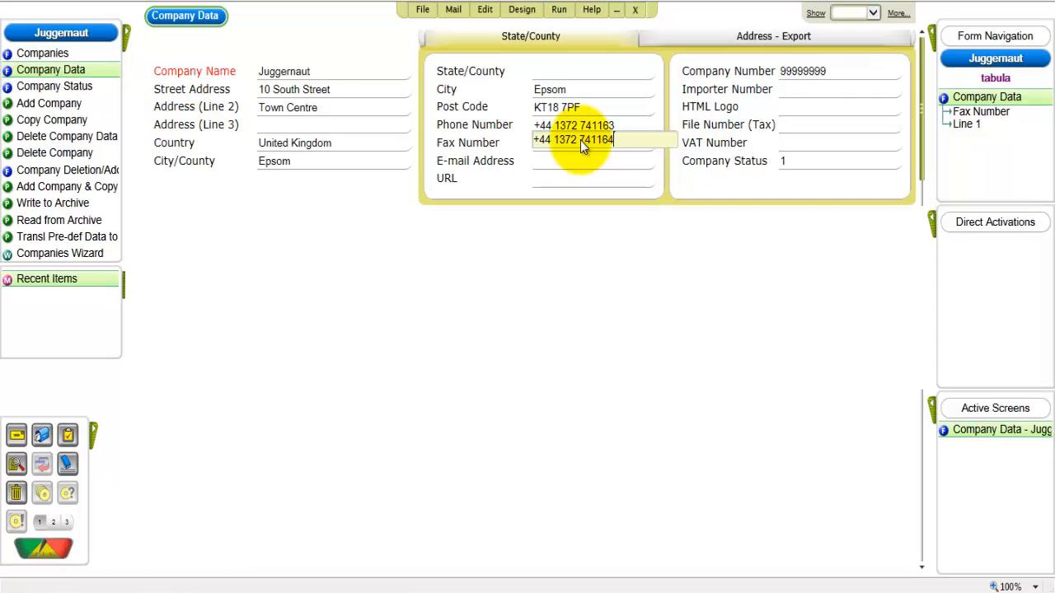
- Replace the placeholder Company Number with the company's own registration number
left_click(791, 72)
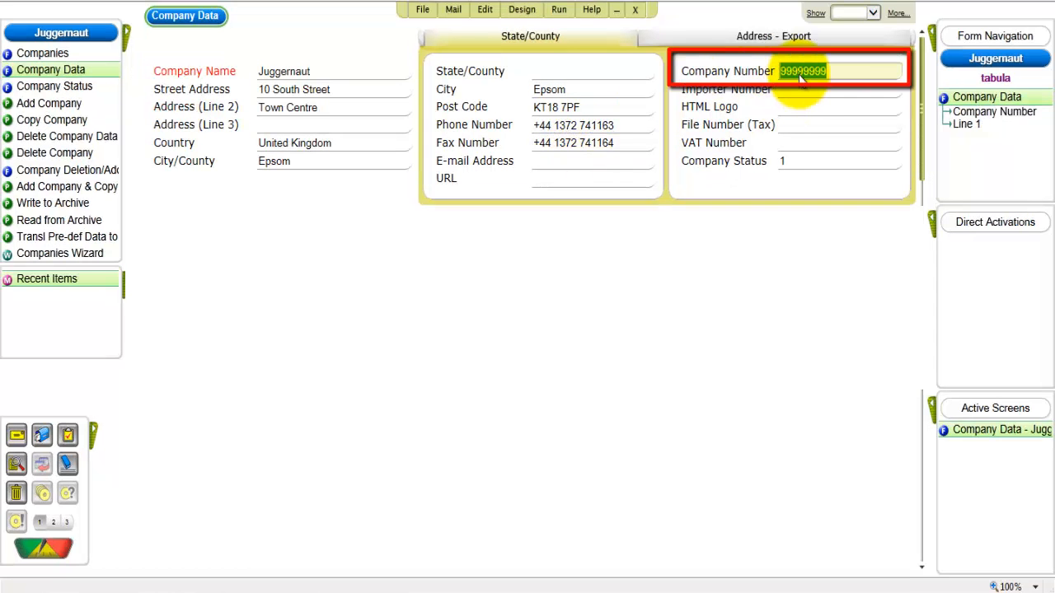
type("5111")
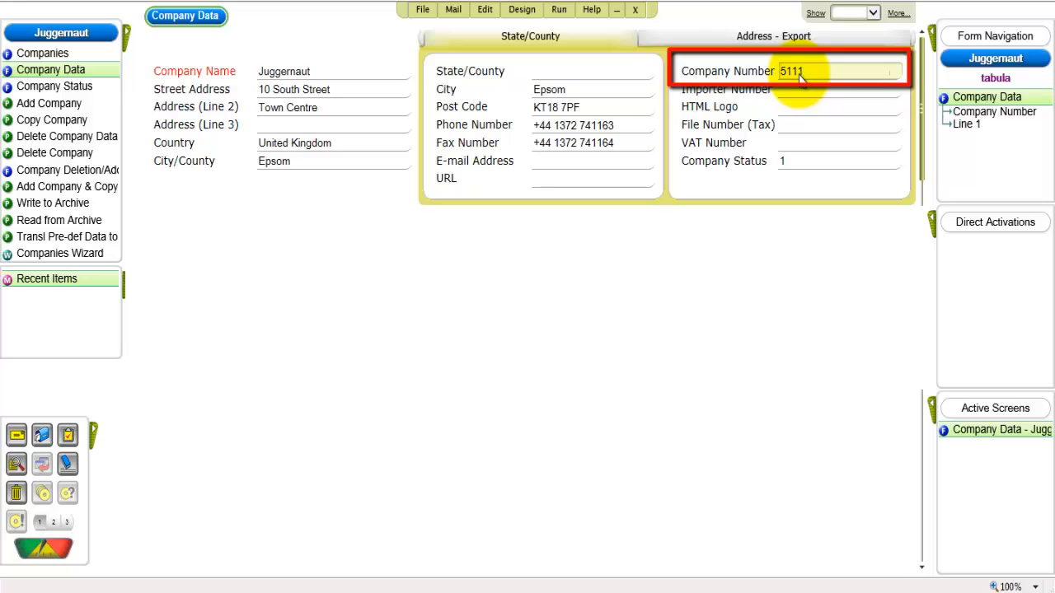
type("222")
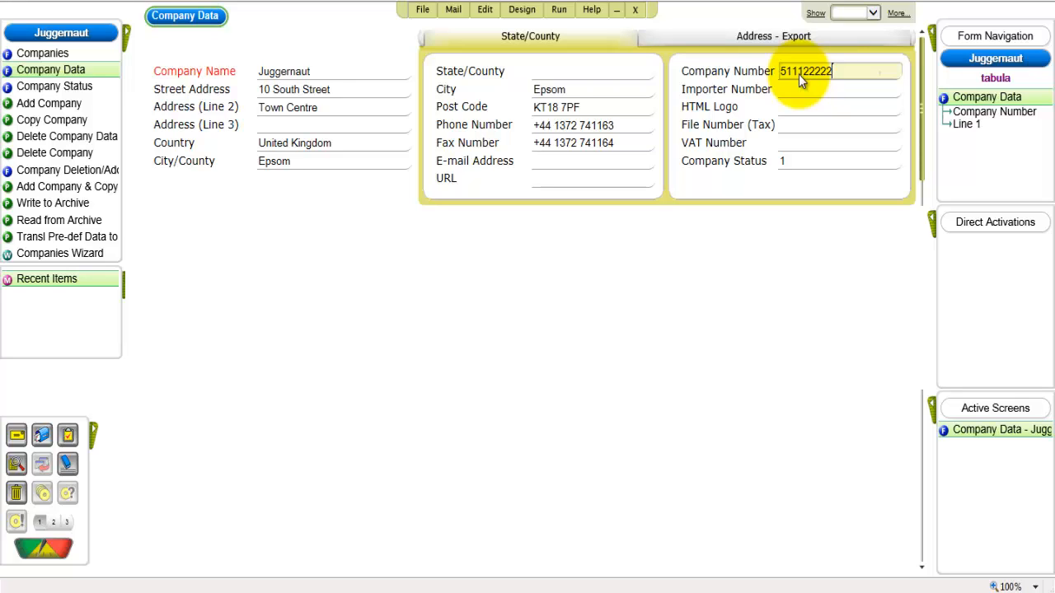
- Attach juggernaut.jpg as the company's HTML logo and close the Company Data form
left_click(806, 108)
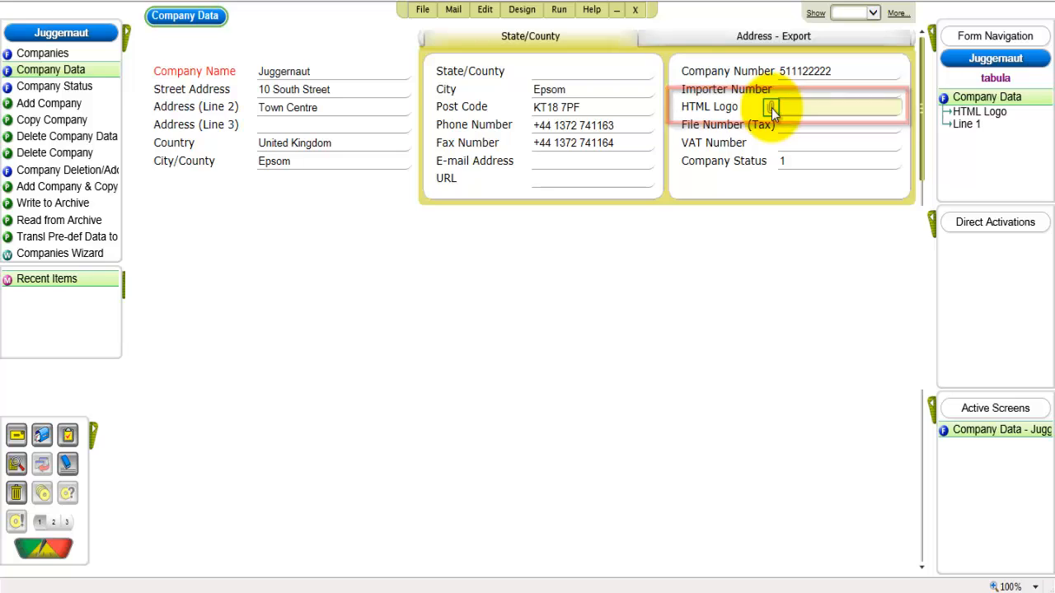
left_click(772, 113)
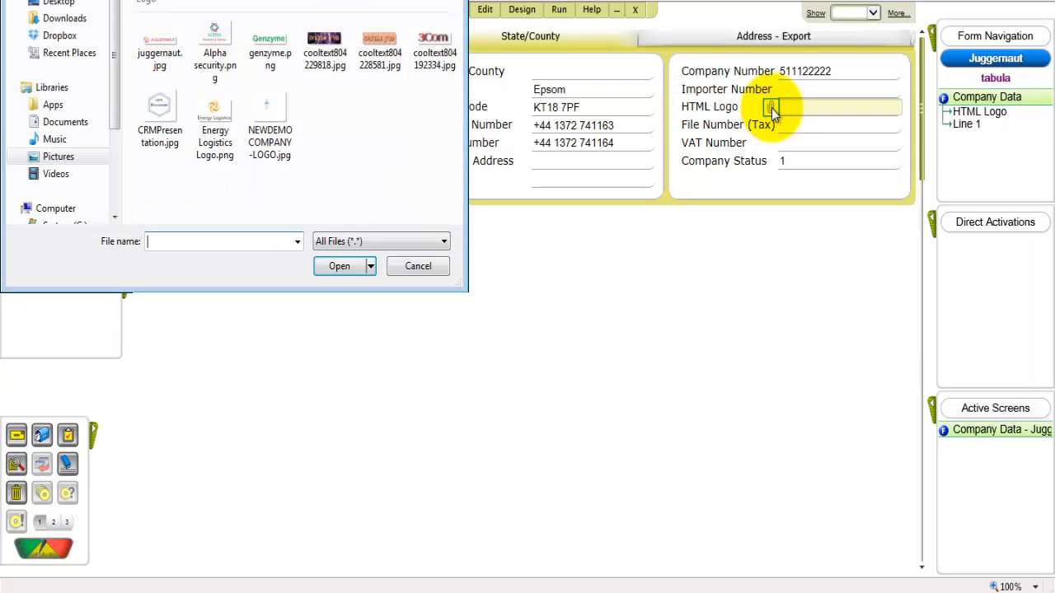
left_click(163, 54)
left_click(338, 266)
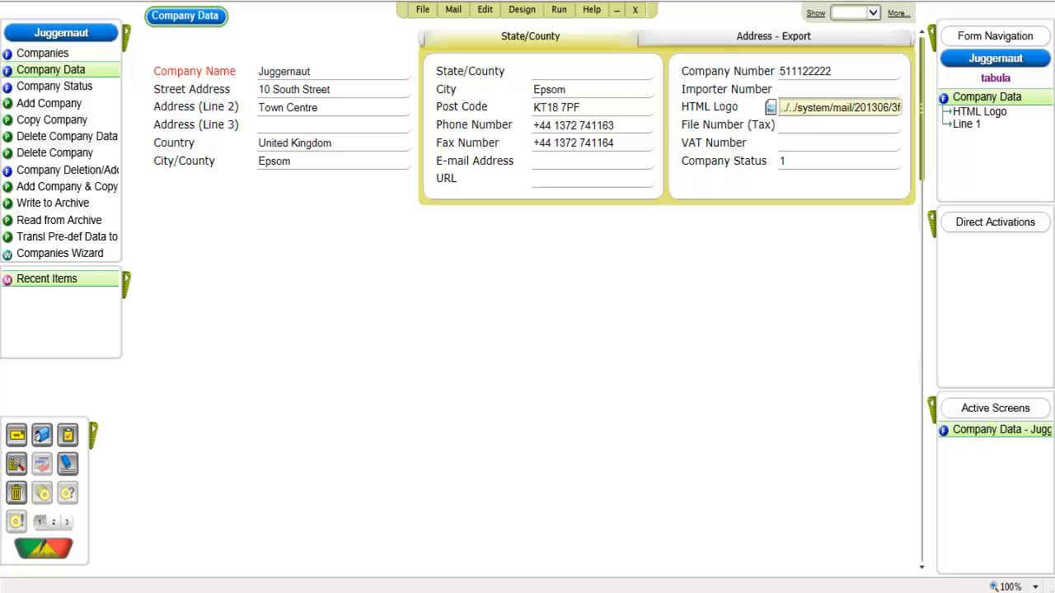
left_click(773, 109)
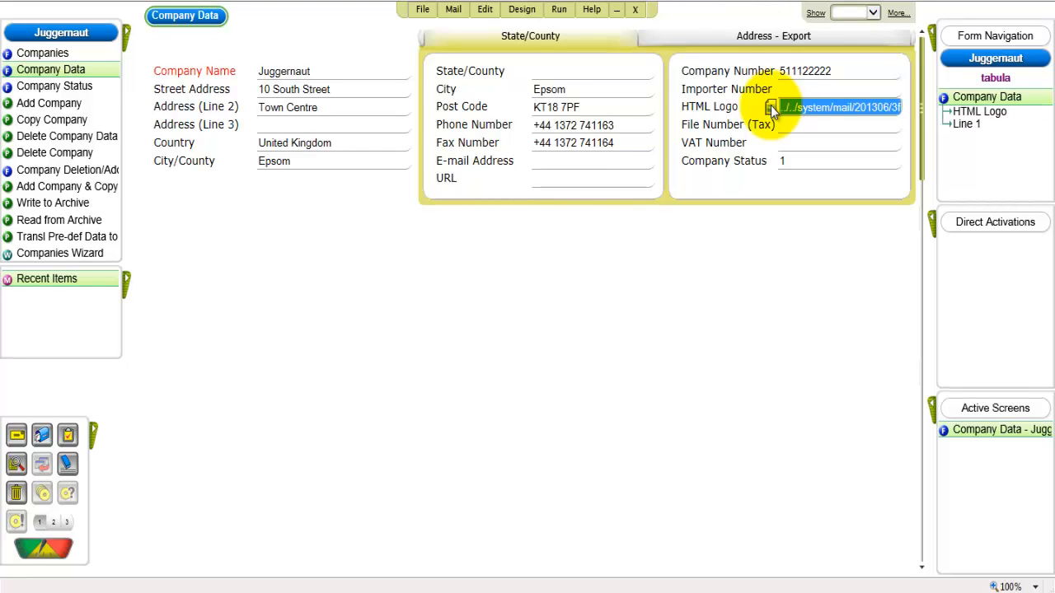
key("Escape")
key("Escape")
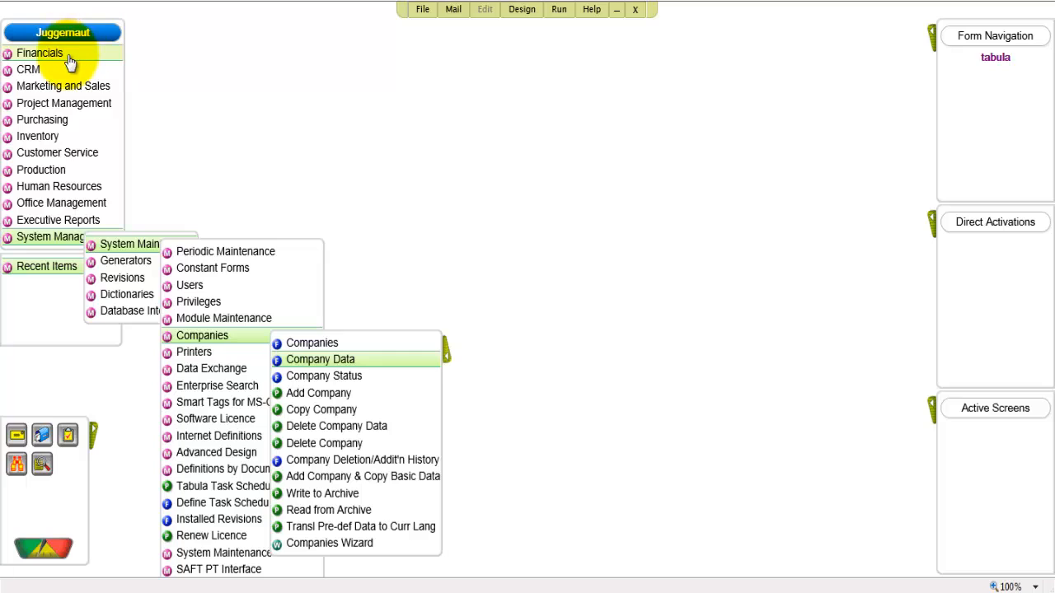
- Open the Define Fiscal Years form for the nominal ledger and add fiscal year 2013
mouse_move(71, 54)
mouse_move(149, 95)
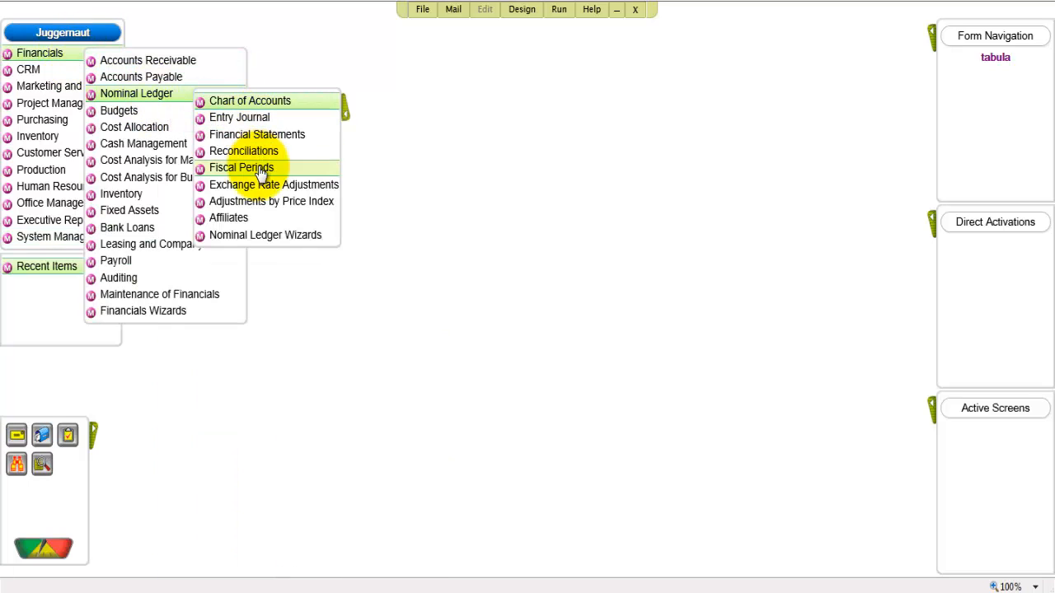
mouse_move(260, 174)
left_click(336, 176)
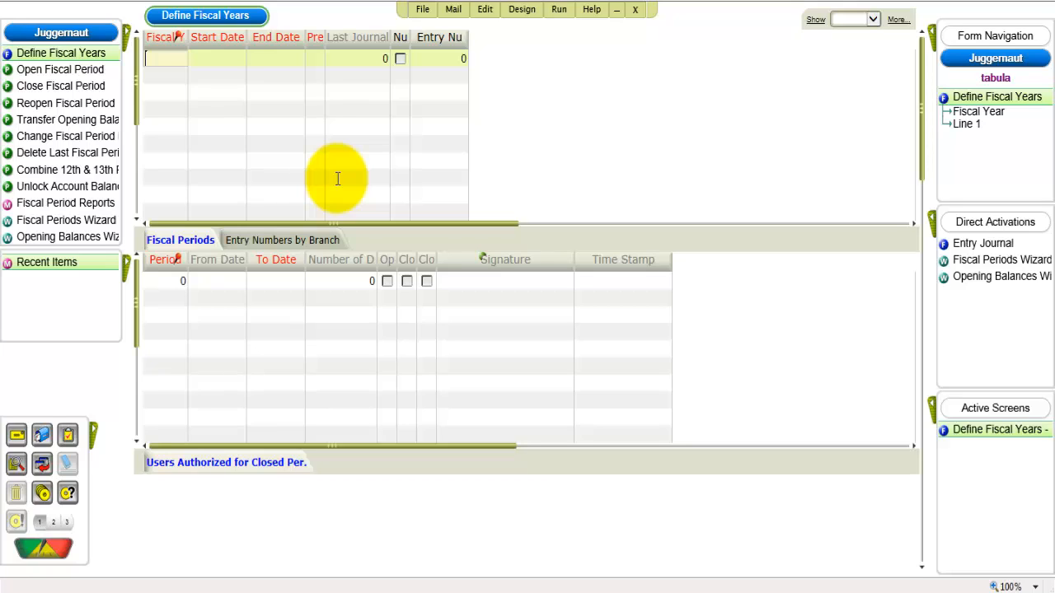
type("2013")
key("Tab")
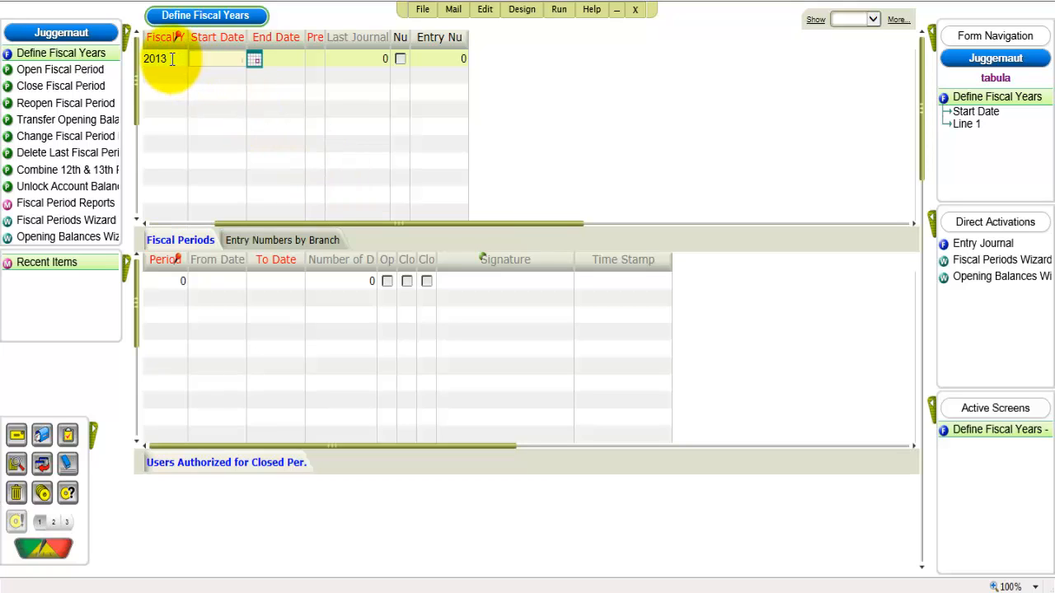
- Set the 2013 fiscal year to run from 01/01/13 to 31/12/13 and check its generated fiscal periods
type("01/01/13")
key("Tab")
type("31/12/13")
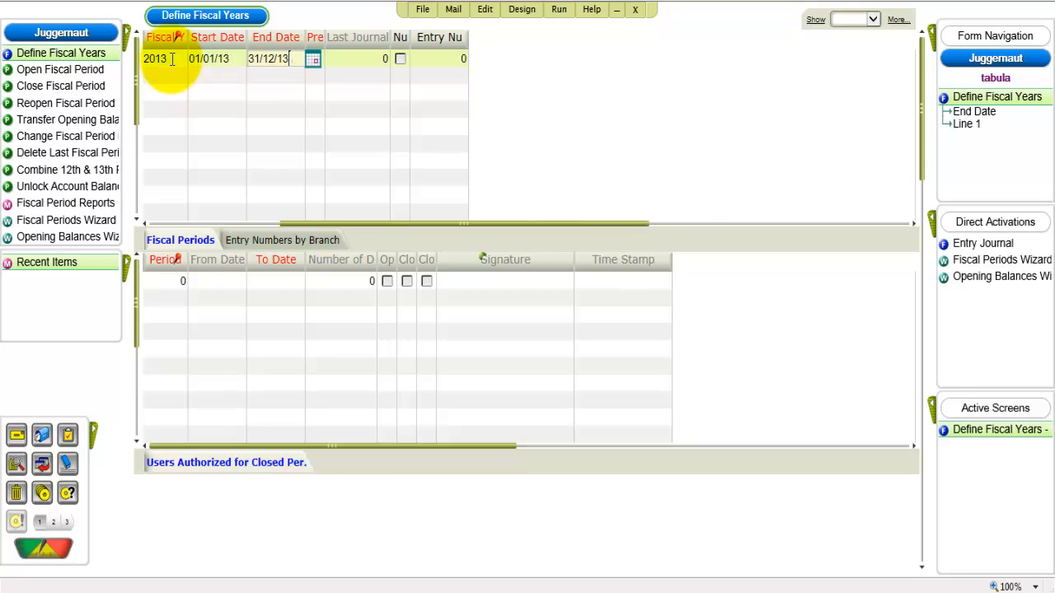
key("Tab")
left_click(170, 240)
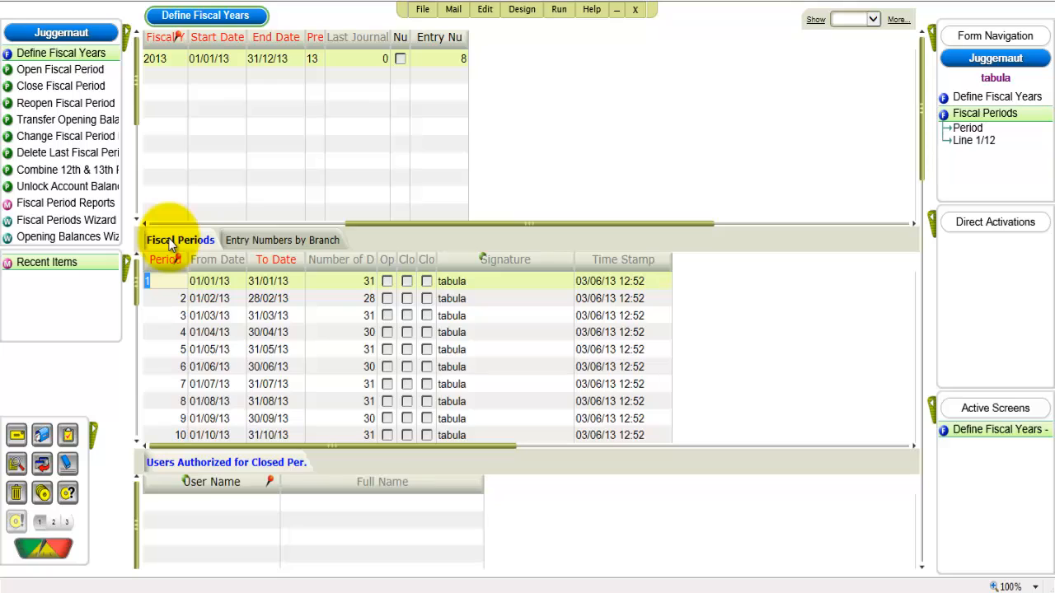
key("Escape")
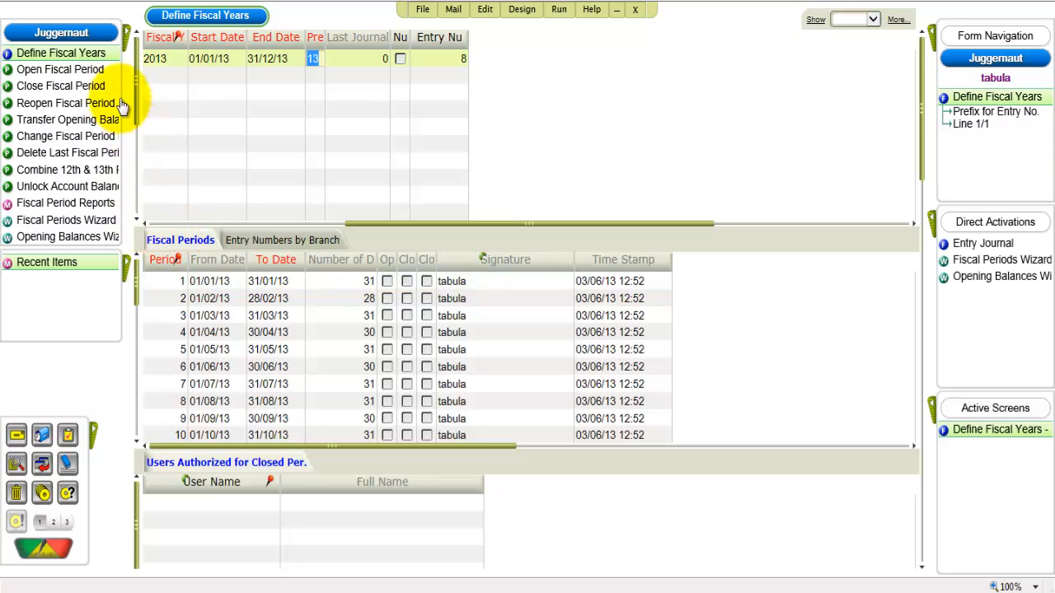
- Run the Open Fiscal Period program to open period 1 of fiscal year 2013
left_click(90, 73)
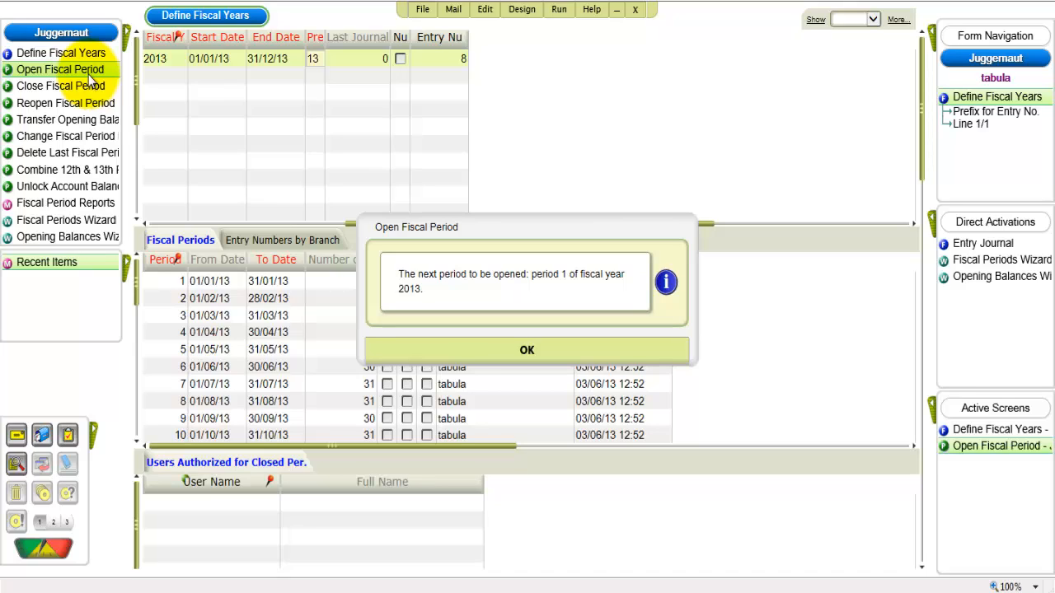
key("Return")
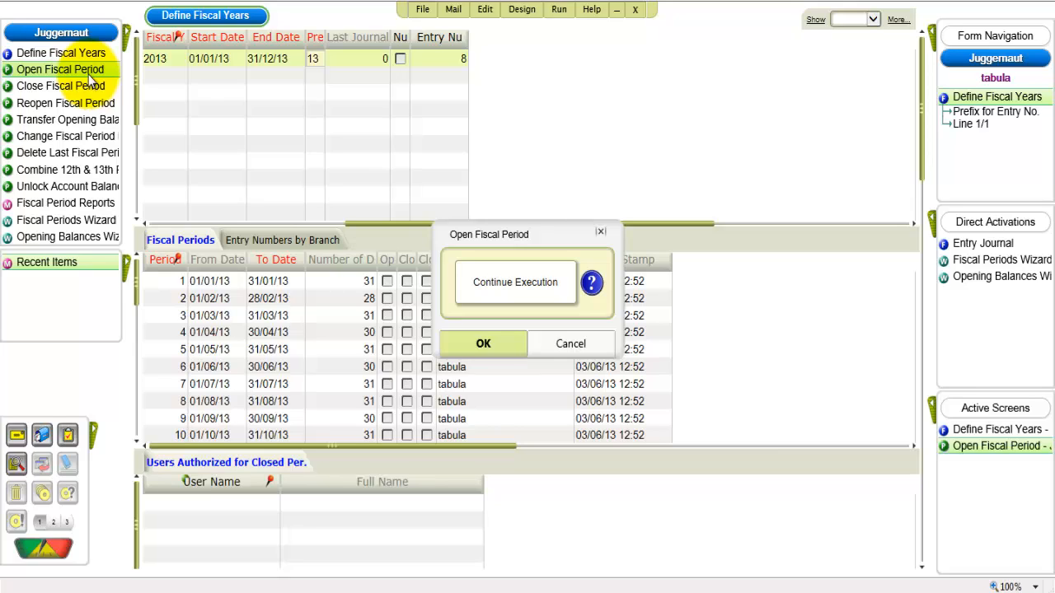
key("Return")
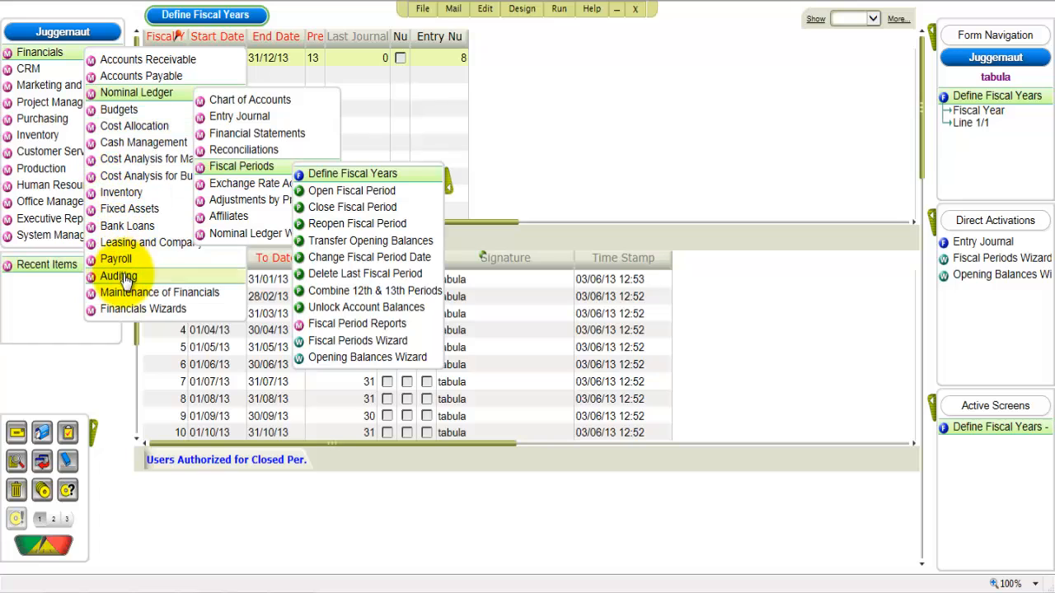
mouse_move(123, 290)
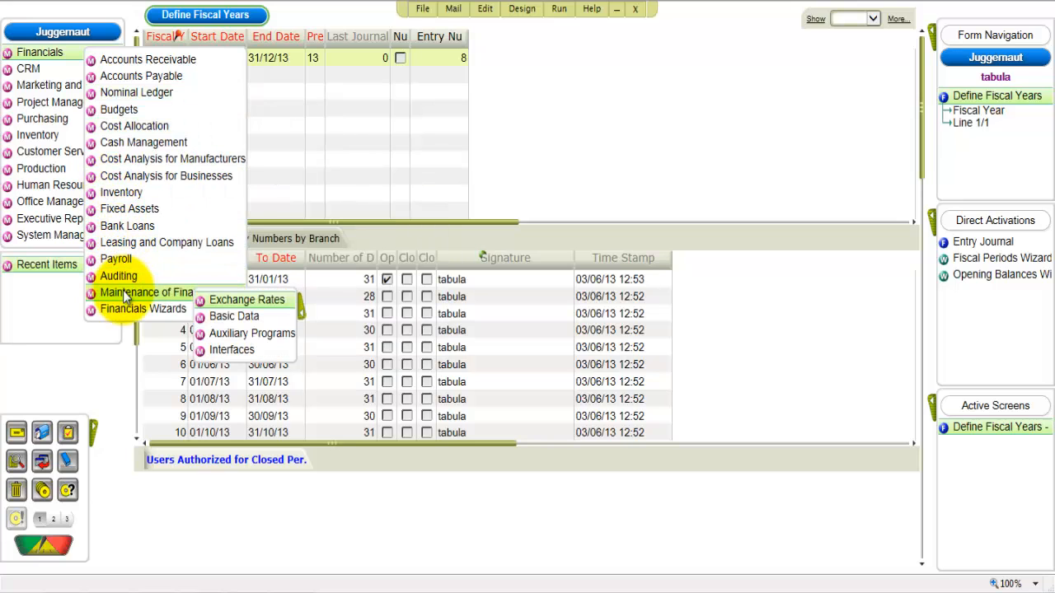
mouse_move(234, 316)
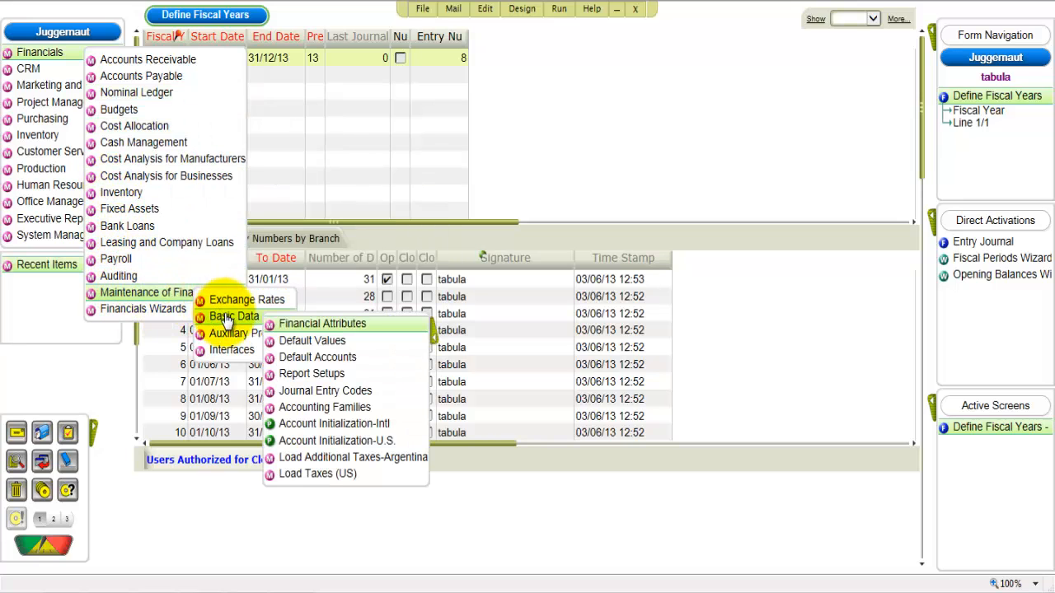
mouse_move(292, 326)
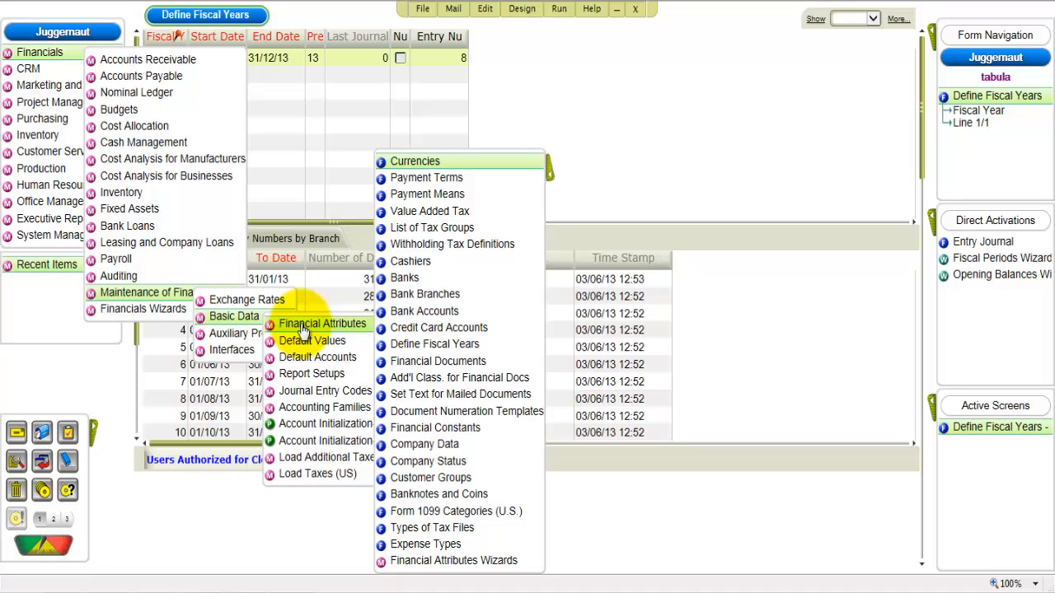
left_click(412, 564)
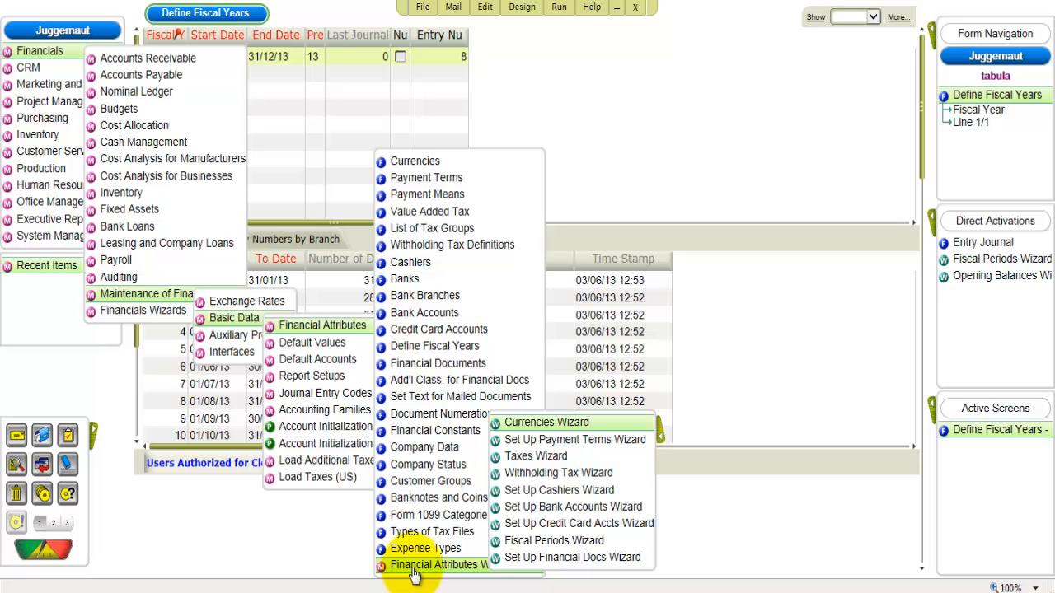
key("Escape")
key("Escape")
key("Escape")
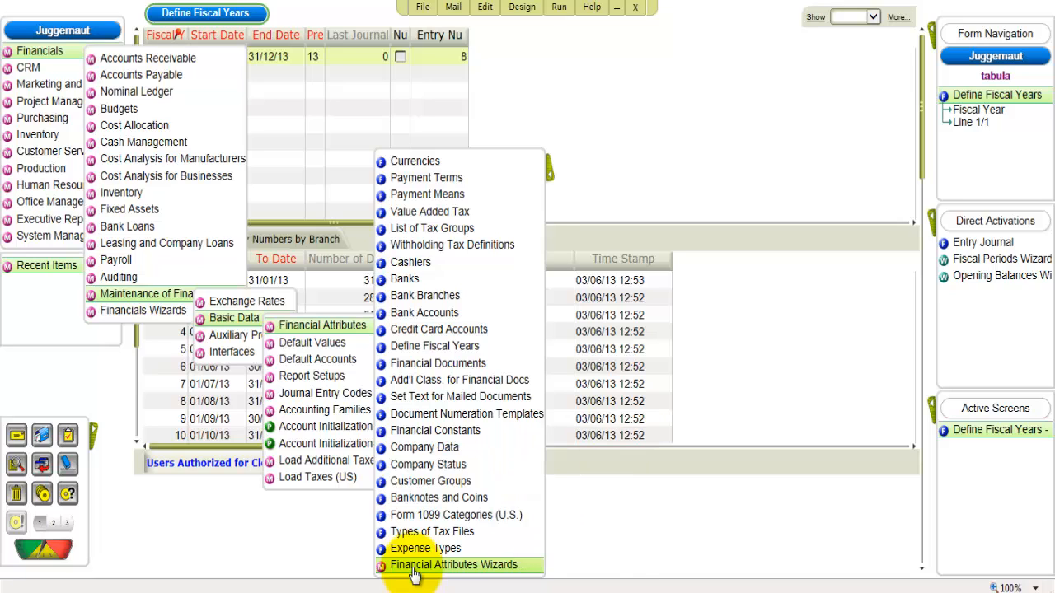
- Run the Open Numeration Templates program from the Financials auxiliary programs for the year 2013
key("Down")
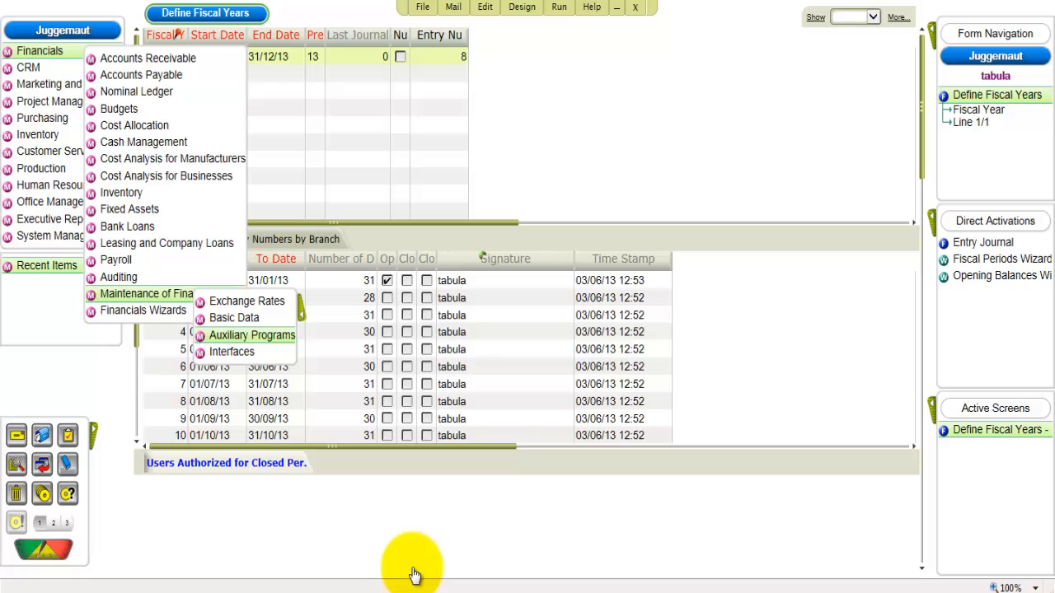
key("Right")
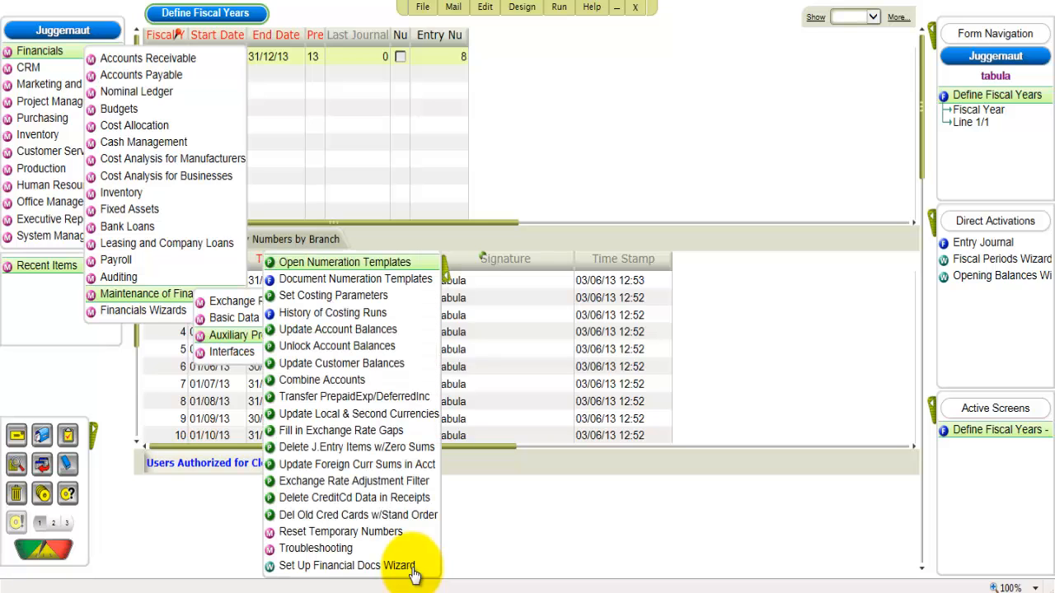
key("Return")
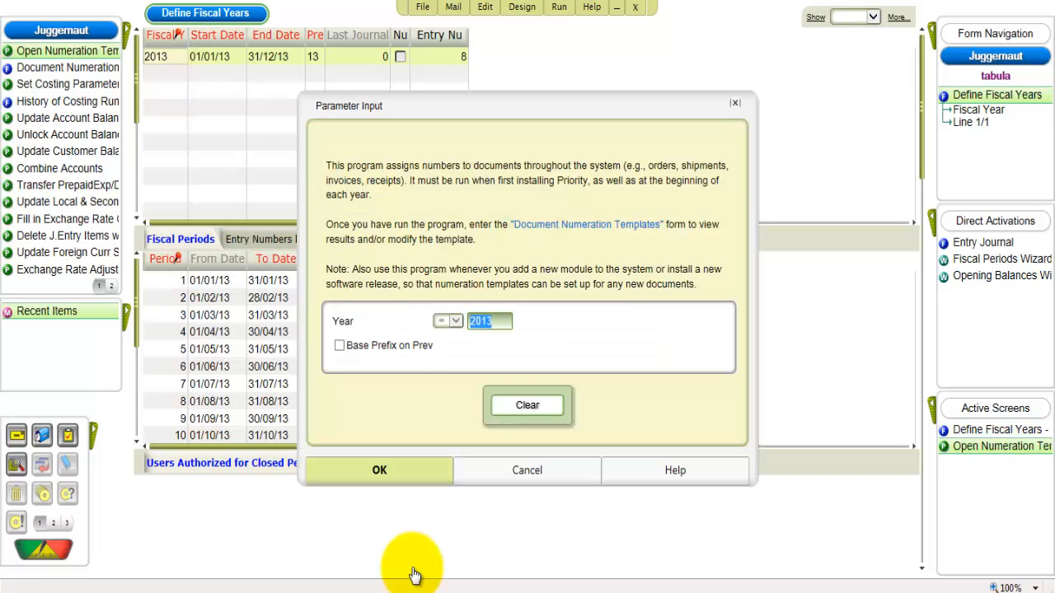
left_click(405, 478)
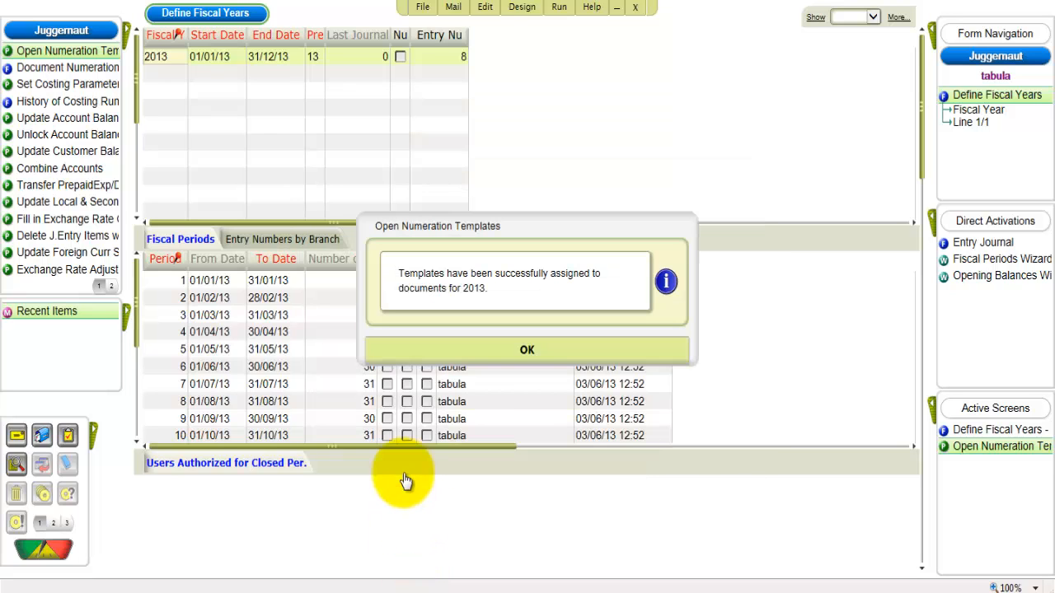
key("Return")
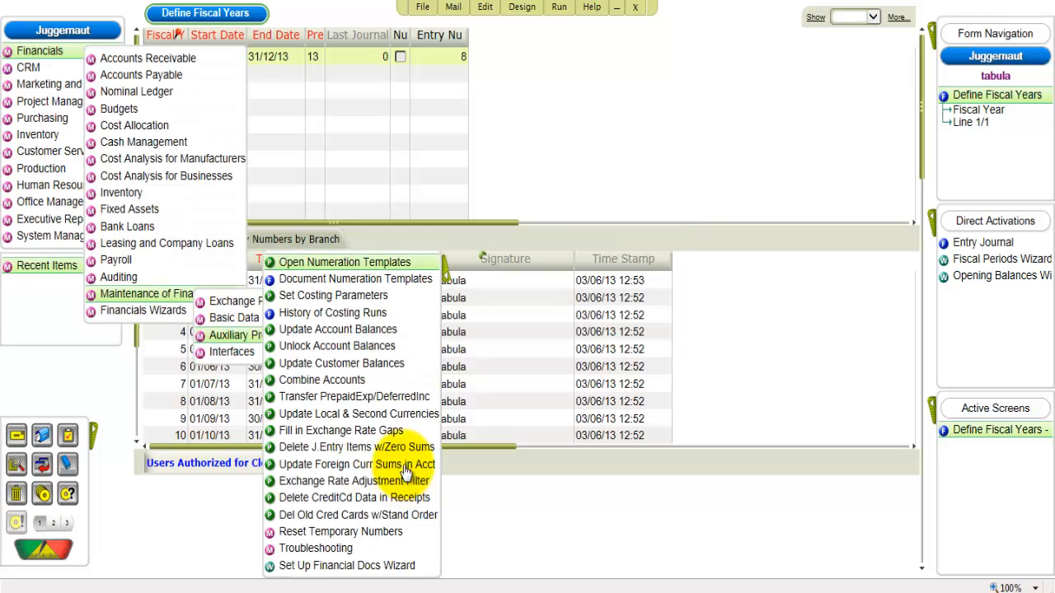
- Open the Document Numeration Templates form and review the prefixes assigned to the document types
left_click(404, 280)
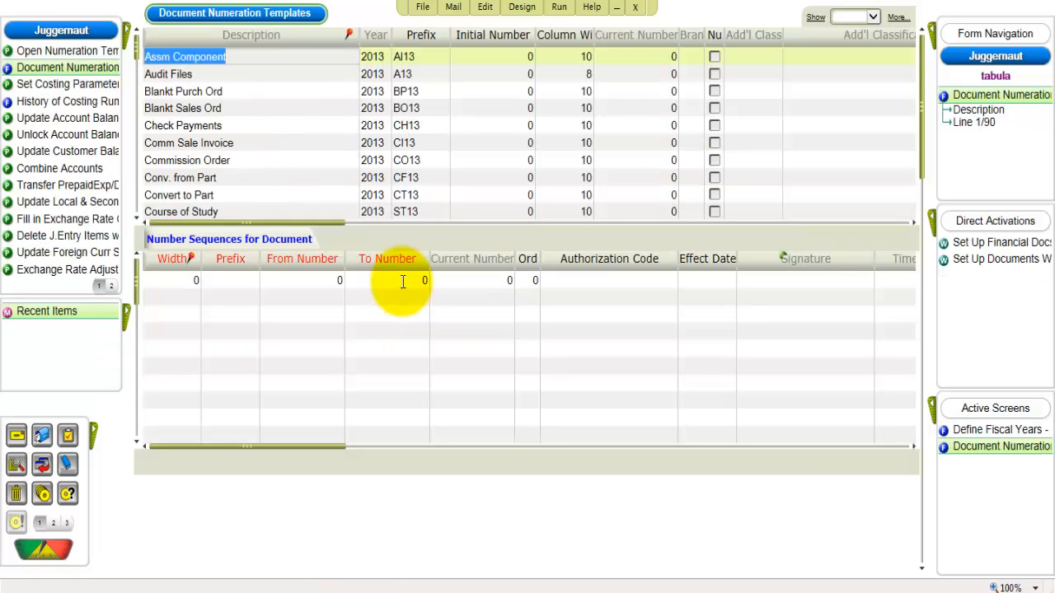
scroll(331, 136, "down", 16)
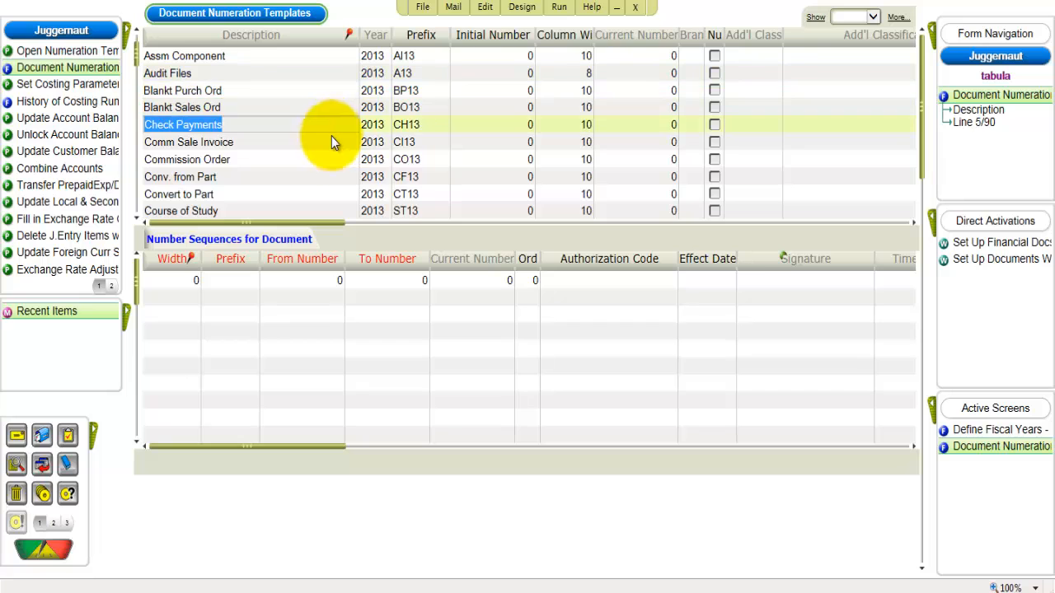
scroll(333, 146, "down", 20)
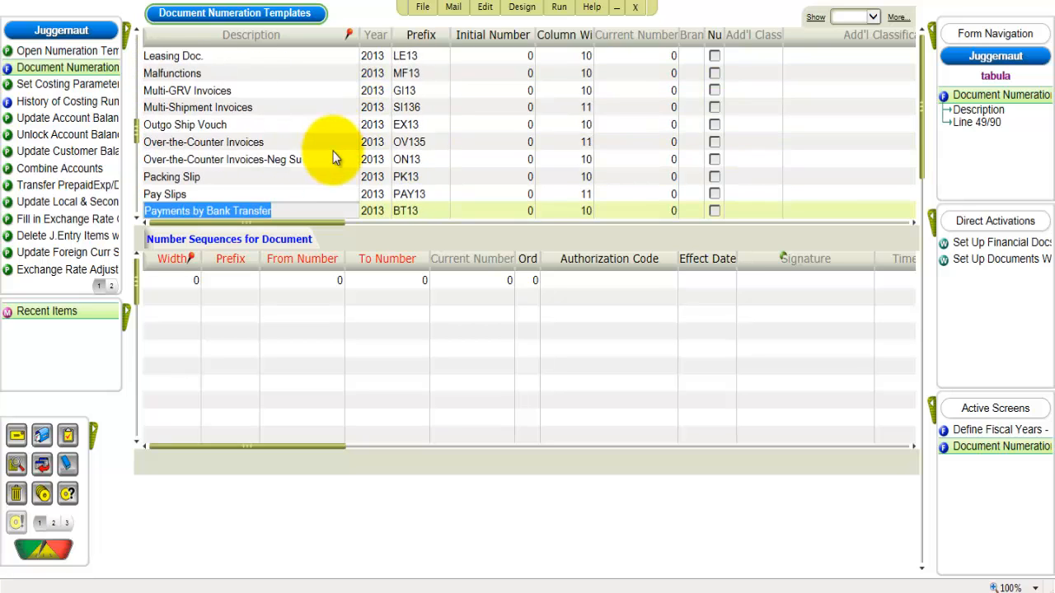
scroll(334, 153, "down", 7)
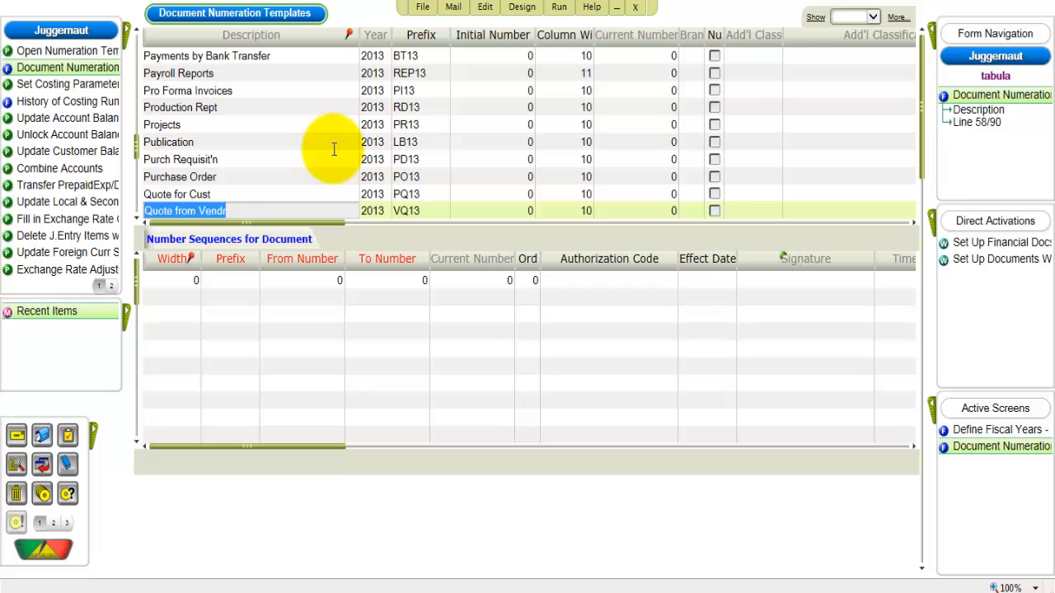
- Open the Financial Documents form and display the full settings of the Sales Invoice (INV) document type
left_click(116, 30)
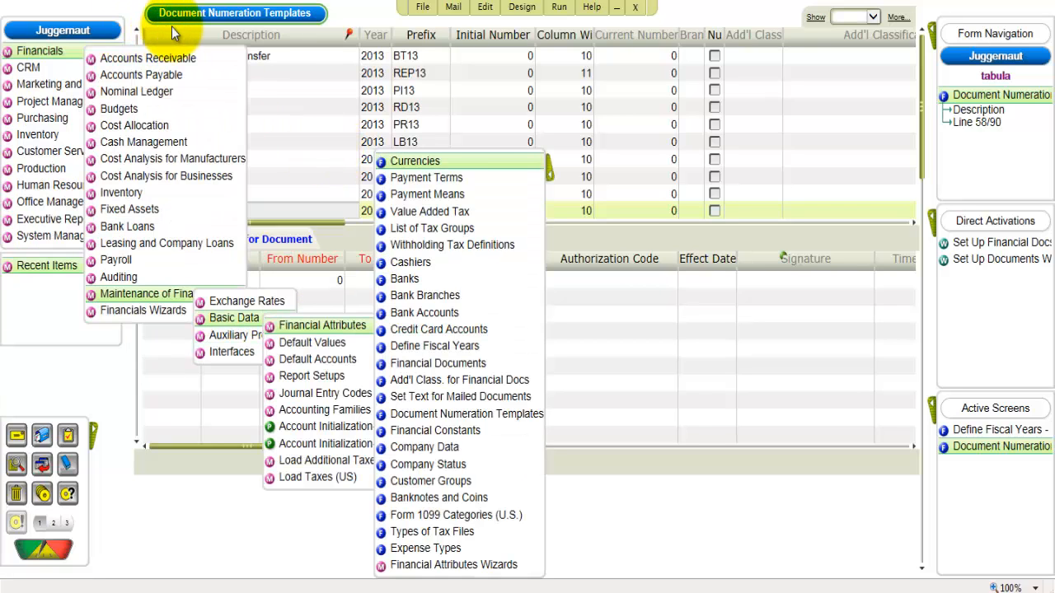
left_click(437, 363)
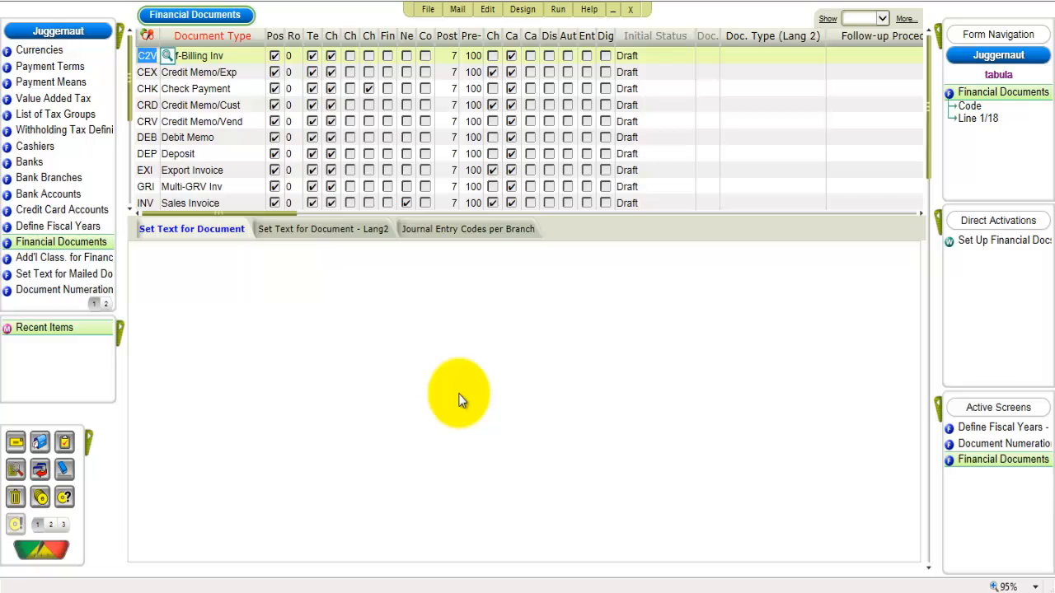
left_click(222, 204)
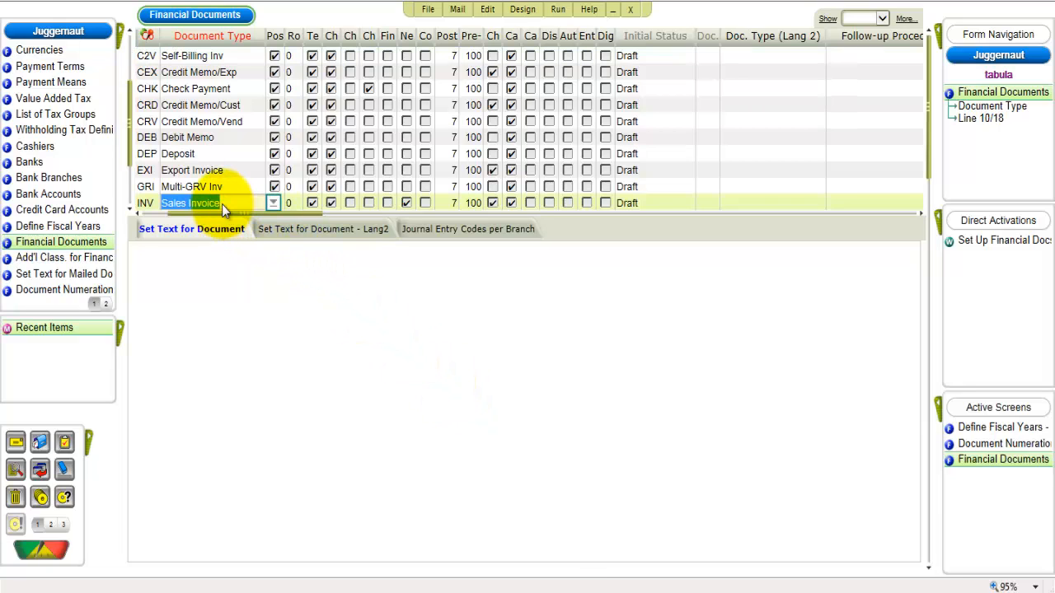
key("F4")
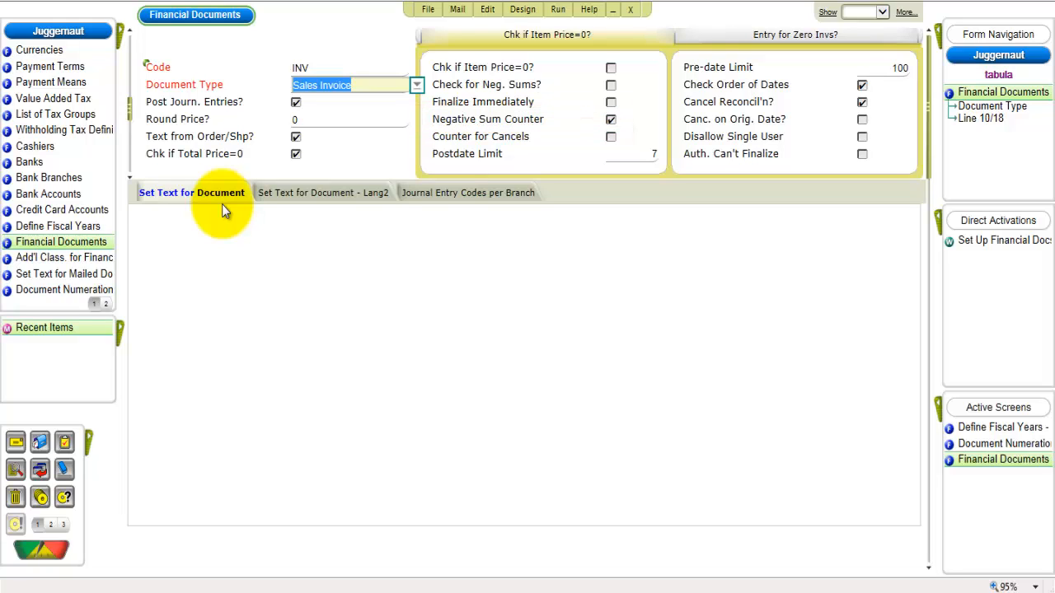
- Enter the set text "E&OE: Errors and Omissions Expected" for the Sales Invoice (INV) document type
left_click(167, 202)
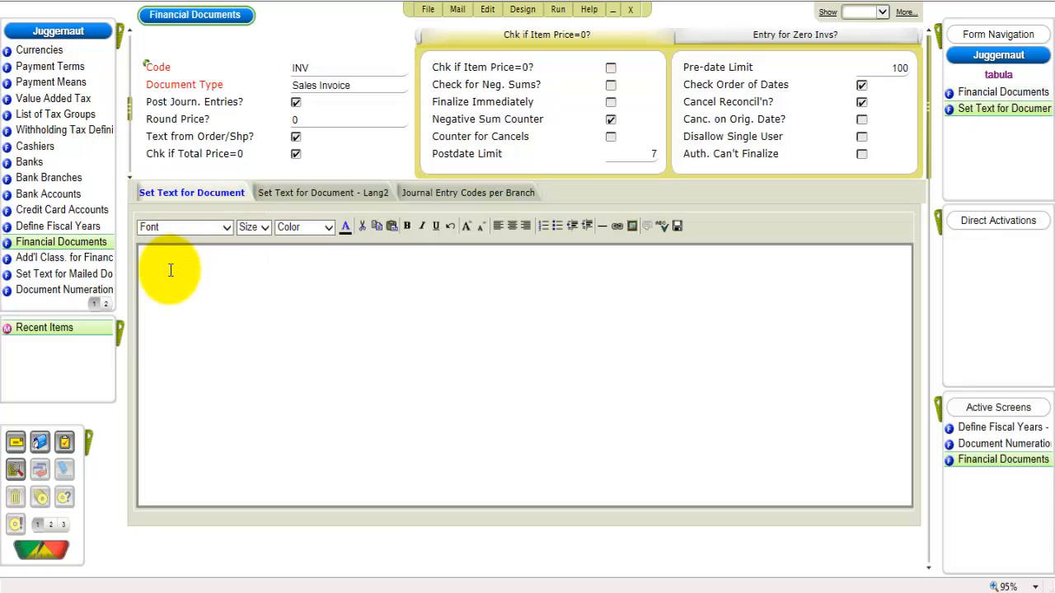
type("E&OE Errors and Omissions Expected")
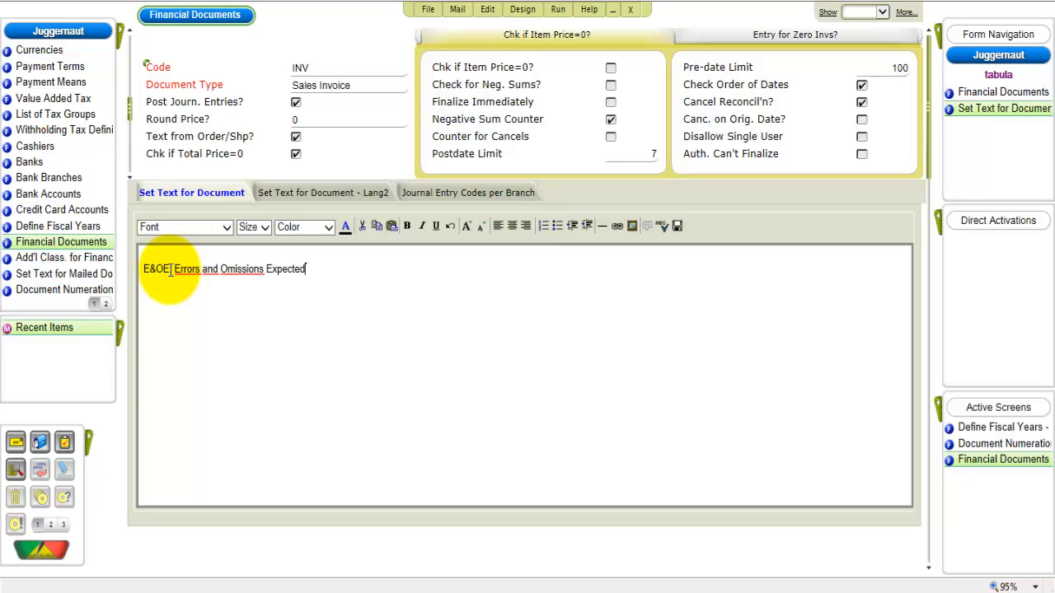
- Open the online help for the Financial Documents form and view the FAQ on where to define set text for system documents
left_click(112, 30)
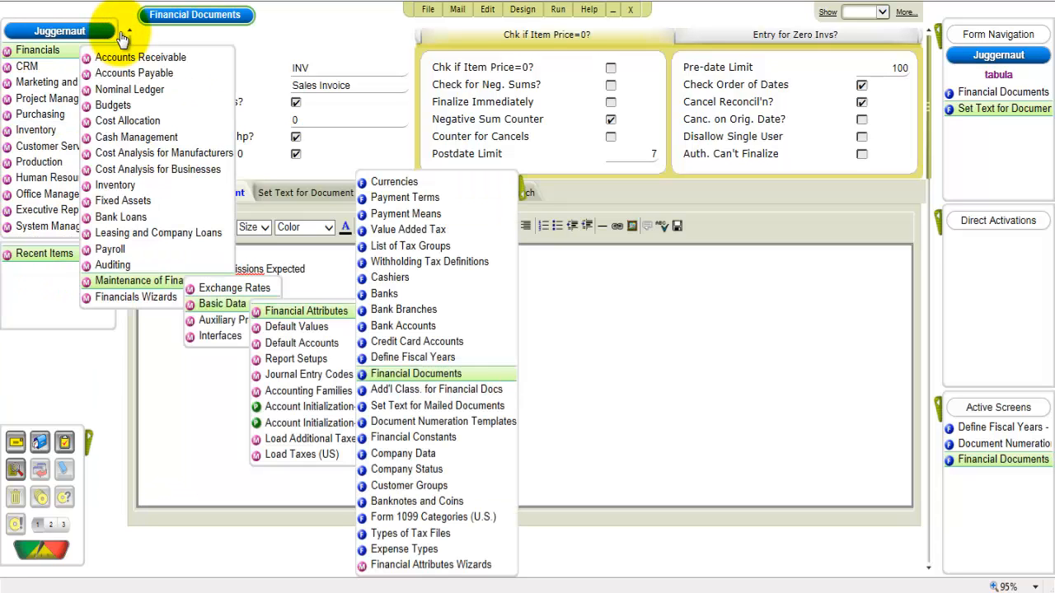
right_click(397, 377)
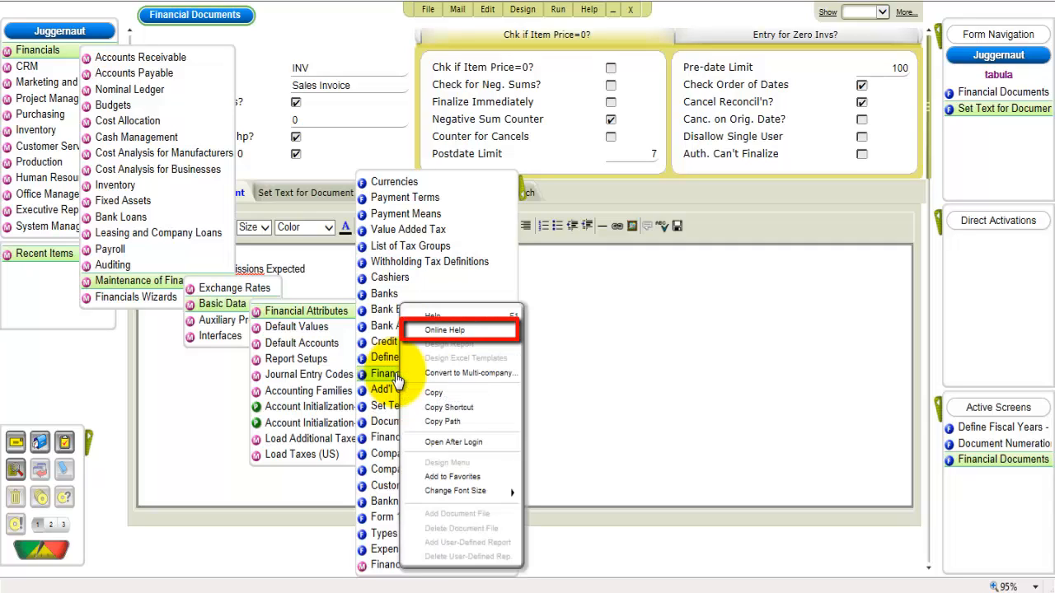
left_click(444, 332)
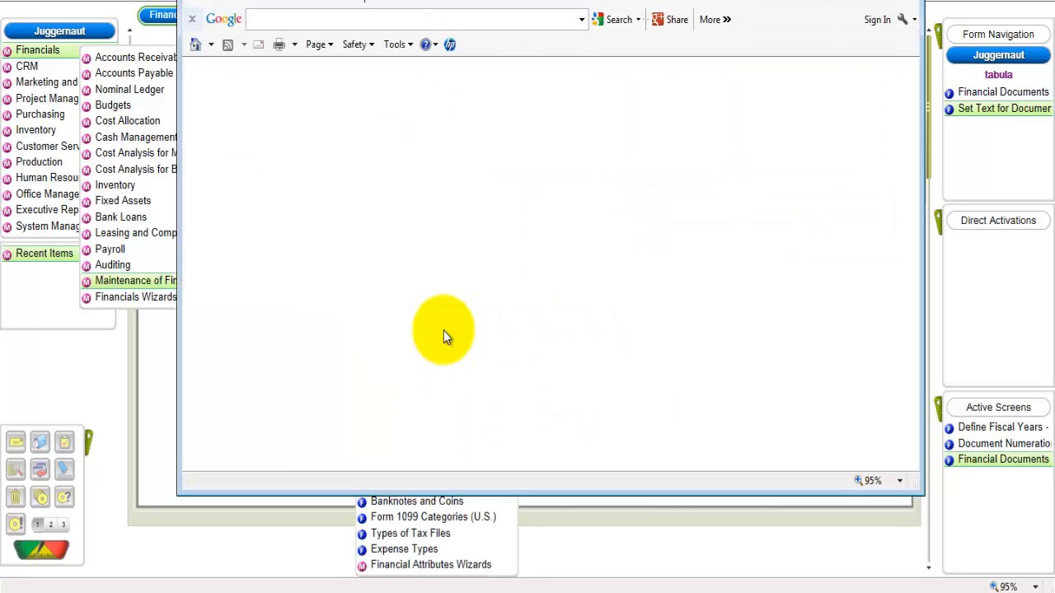
left_click(866, 0)
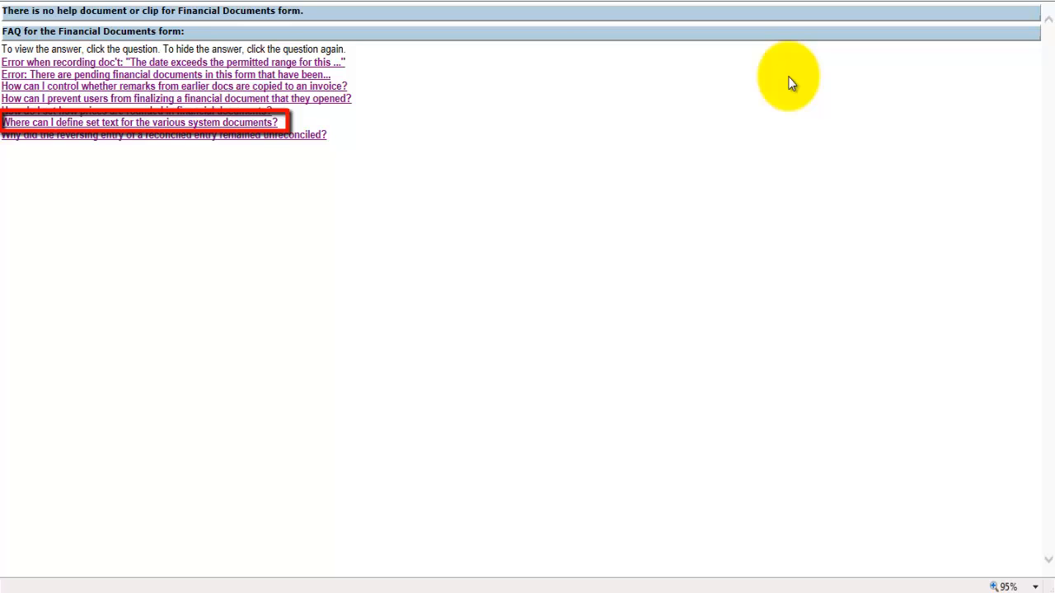
left_click(215, 123)
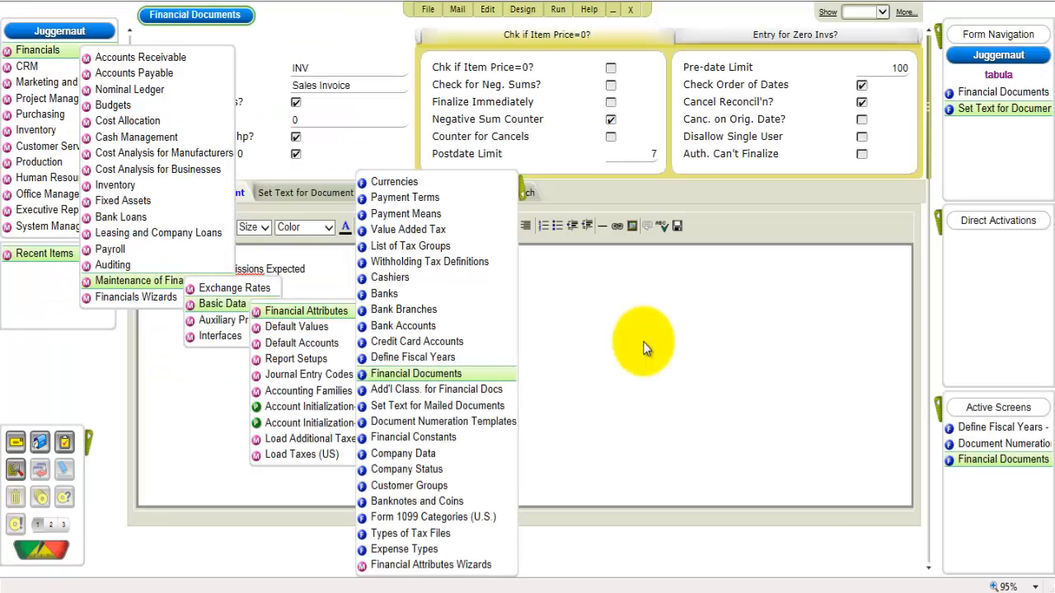
- Run the Add New User program from System Maintenance and enter the user name, full name and social security number
left_click(67, 238)
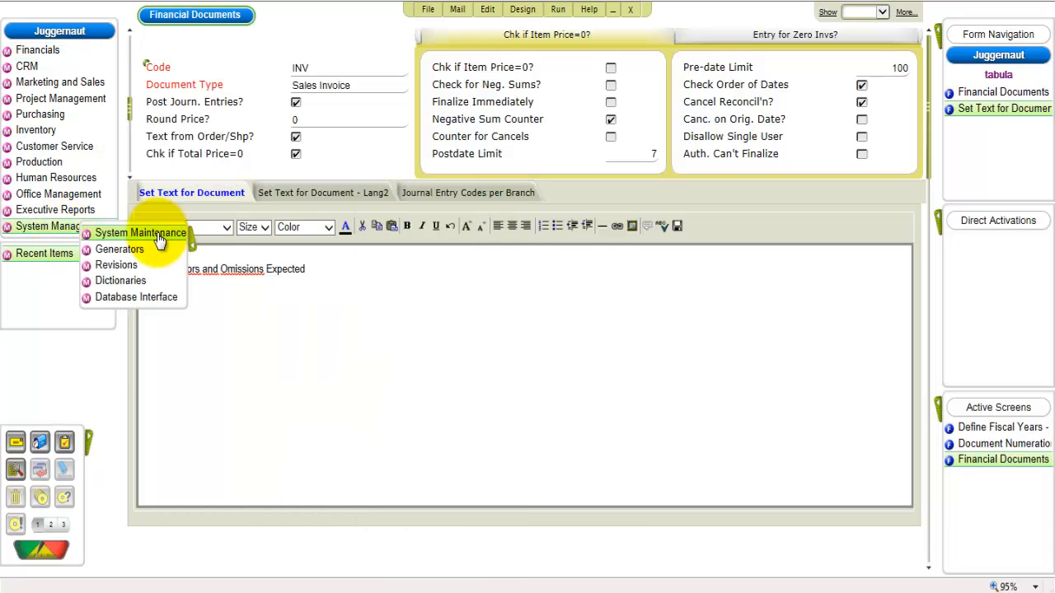
left_click(160, 237)
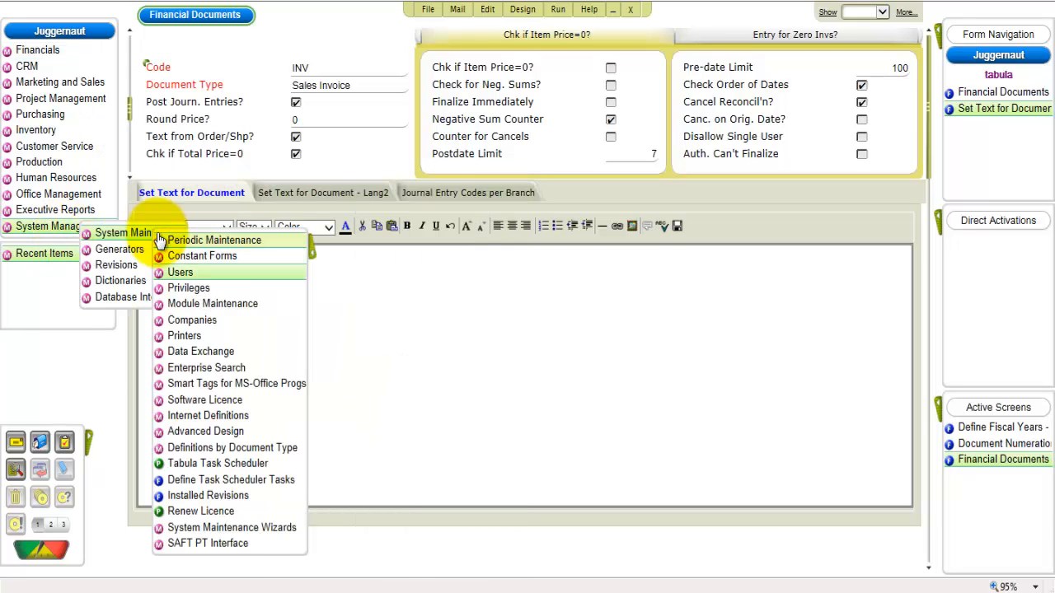
left_click(180, 272)
left_click(295, 341)
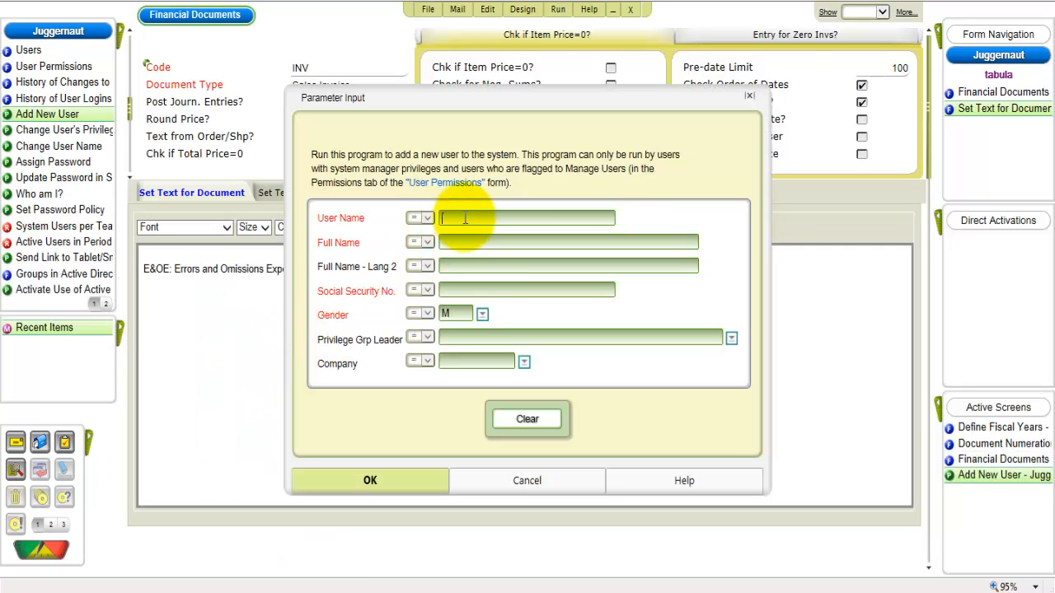
type("adam")
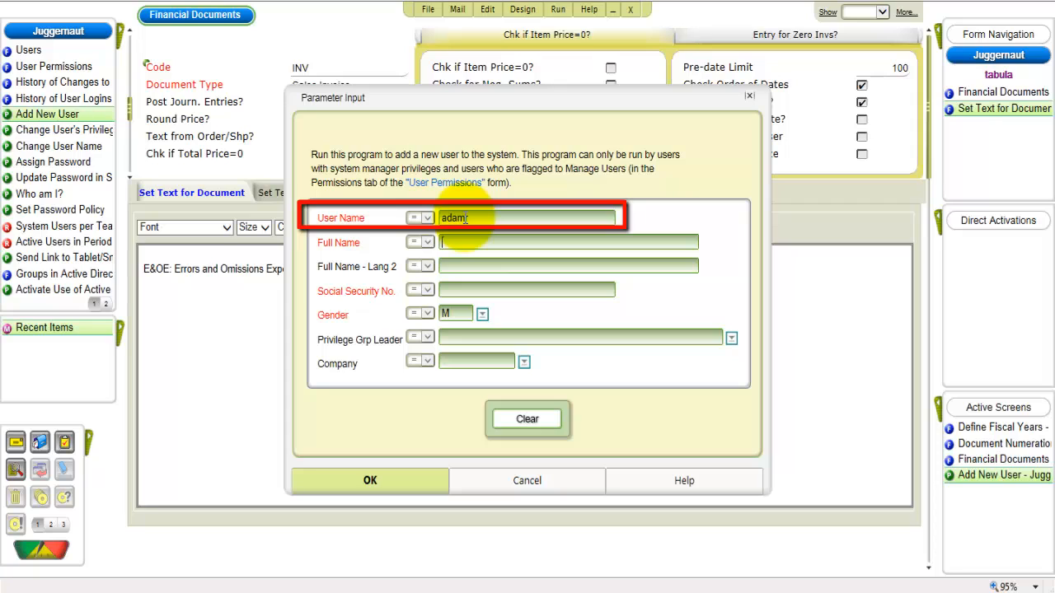
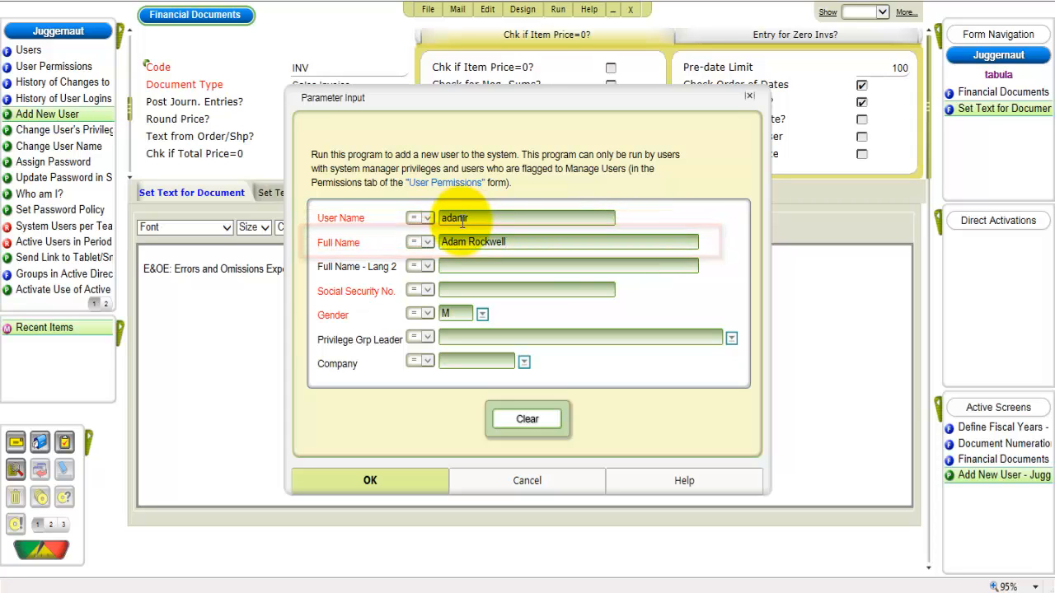
left_click(471, 290)
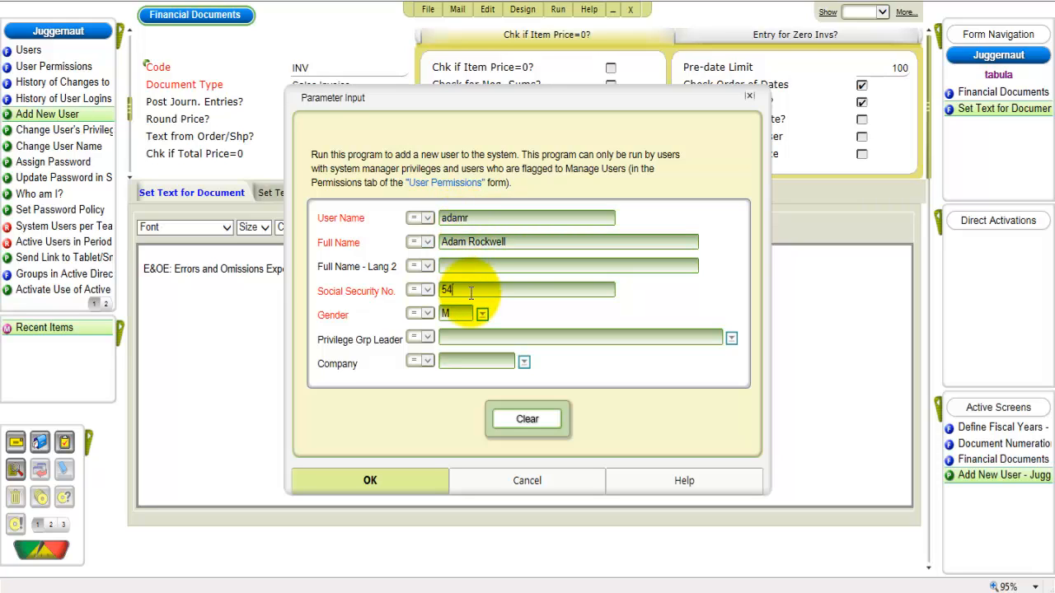
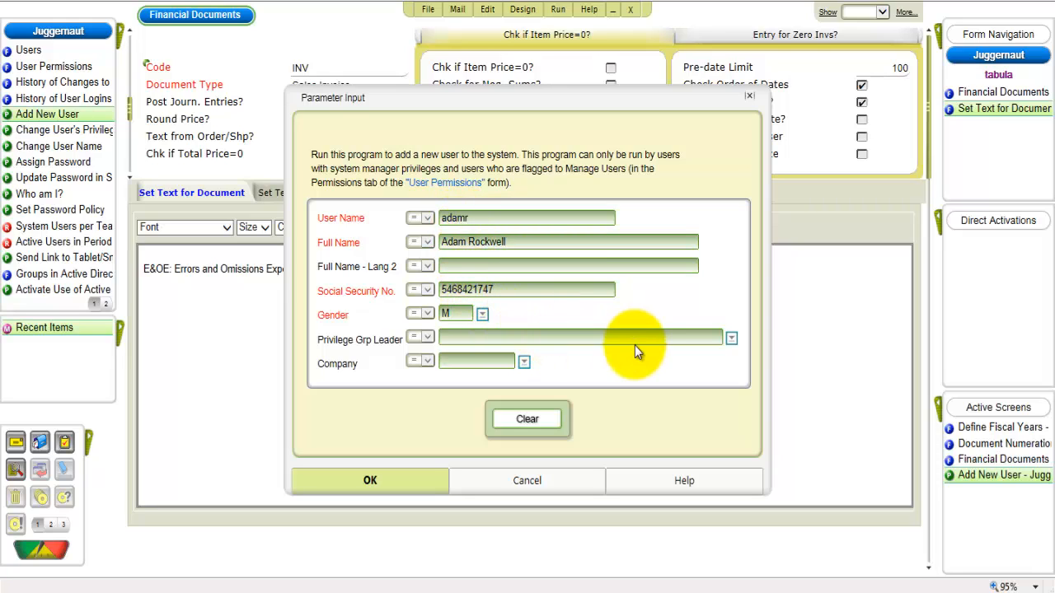
- Assign Technician as the new user's privilege group leader and run the user creation
left_click(730, 341)
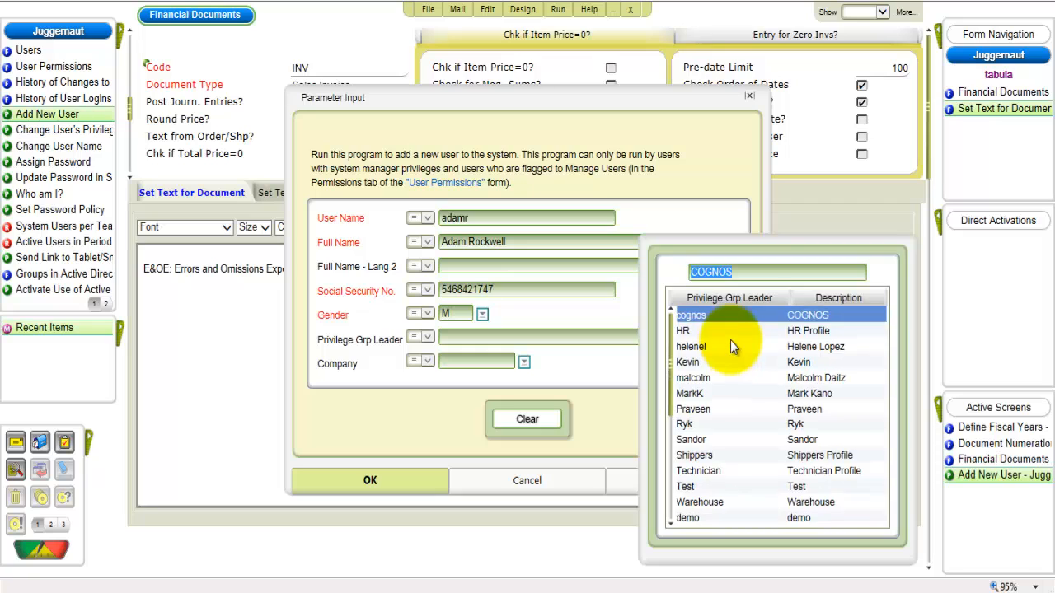
left_click(745, 473)
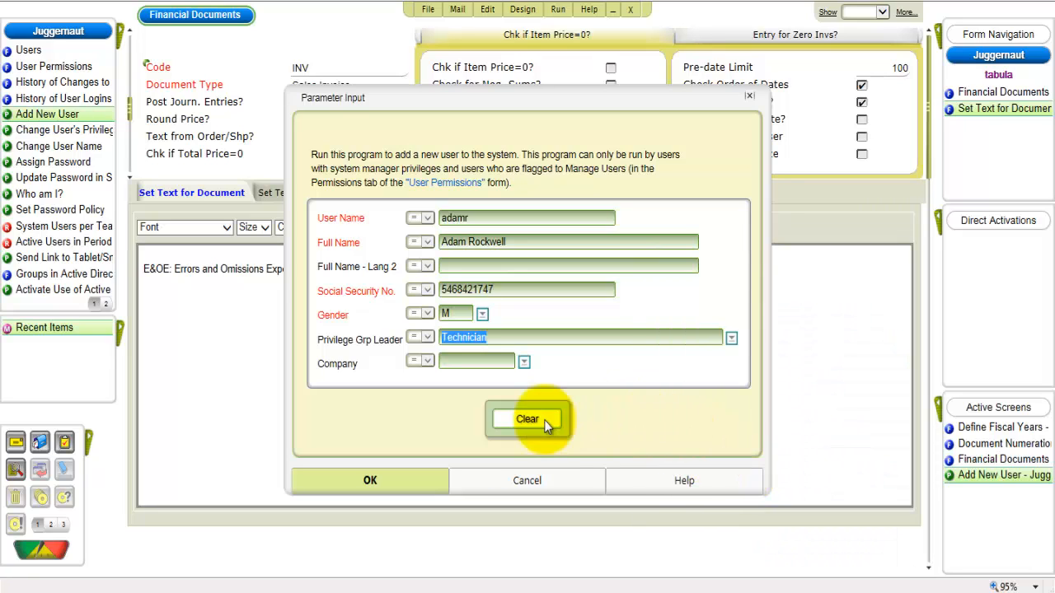
left_click(427, 488)
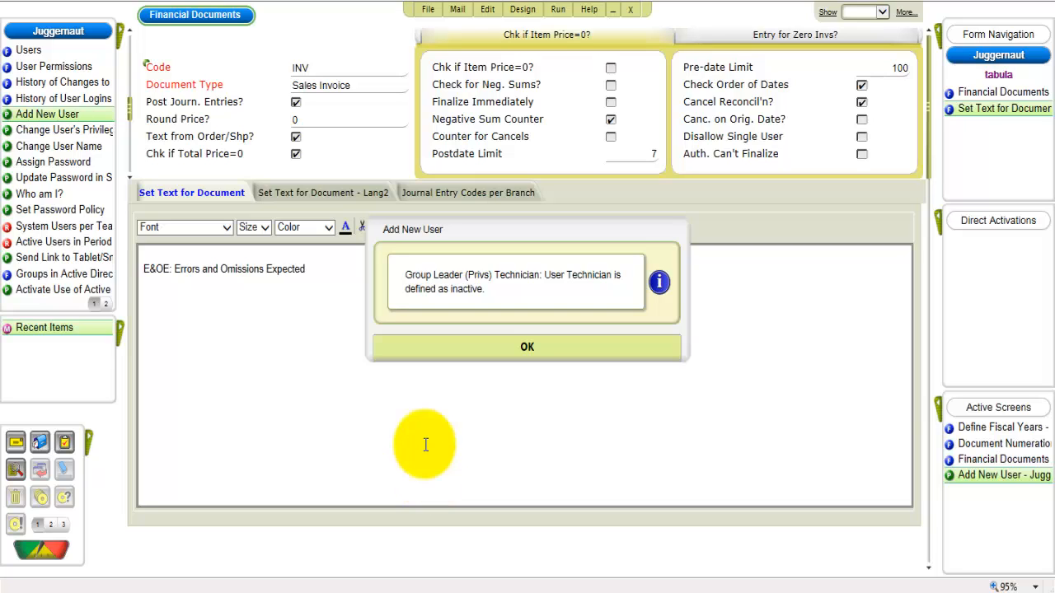
left_click(427, 363)
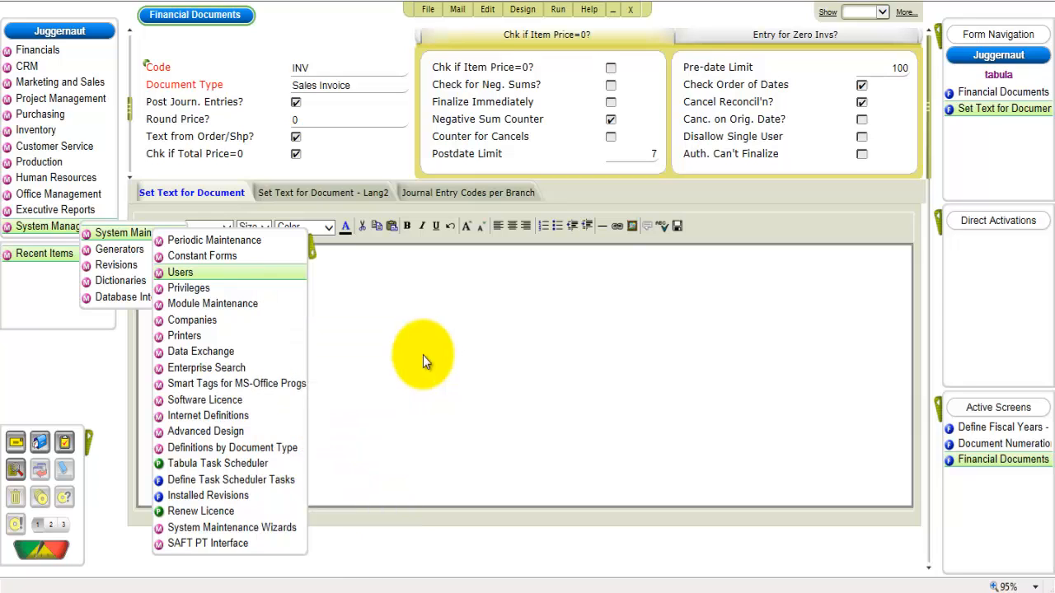
- Display the Companies programs under System Maintenance
mouse_move(239, 241)
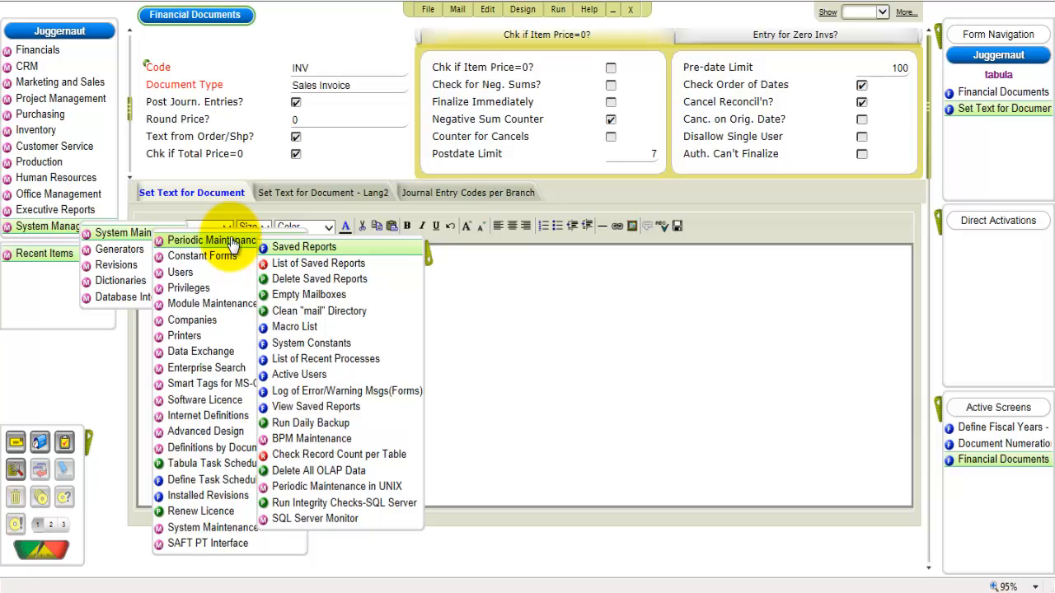
mouse_move(221, 326)
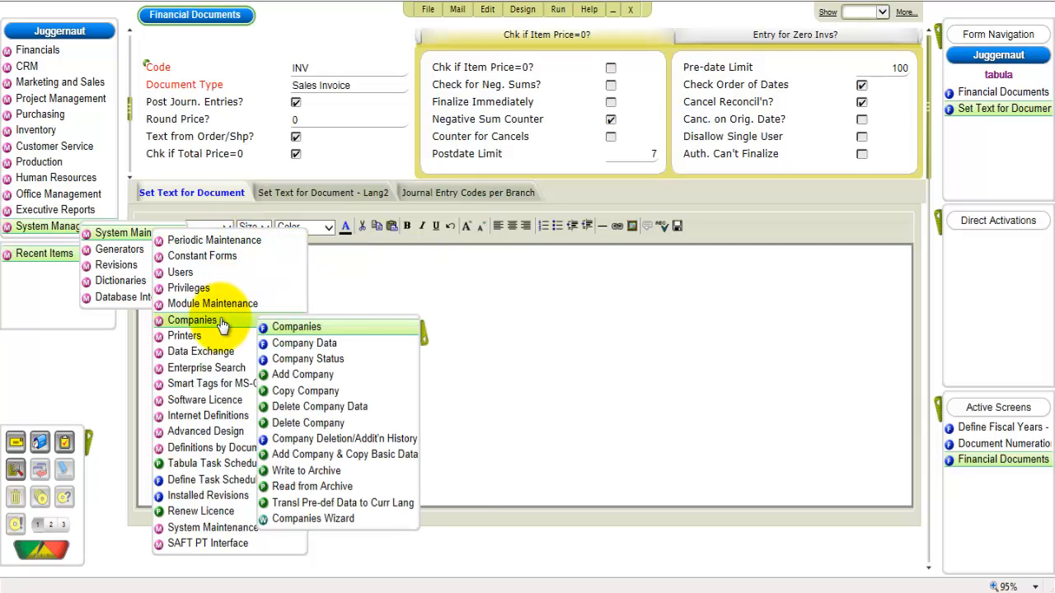